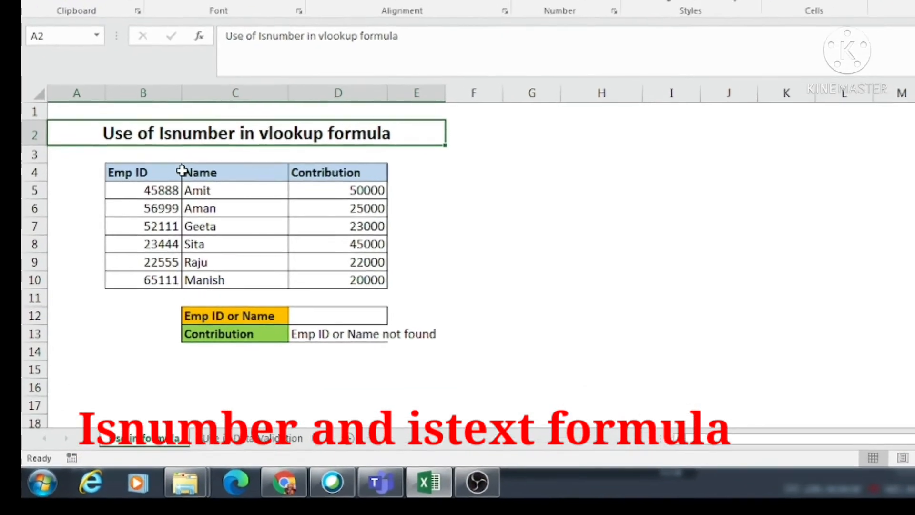
Examine the employee table and the Emp ID or Name and Contribution lookup cells on the Use in formula sheet
click(195, 188)
click(281, 188)
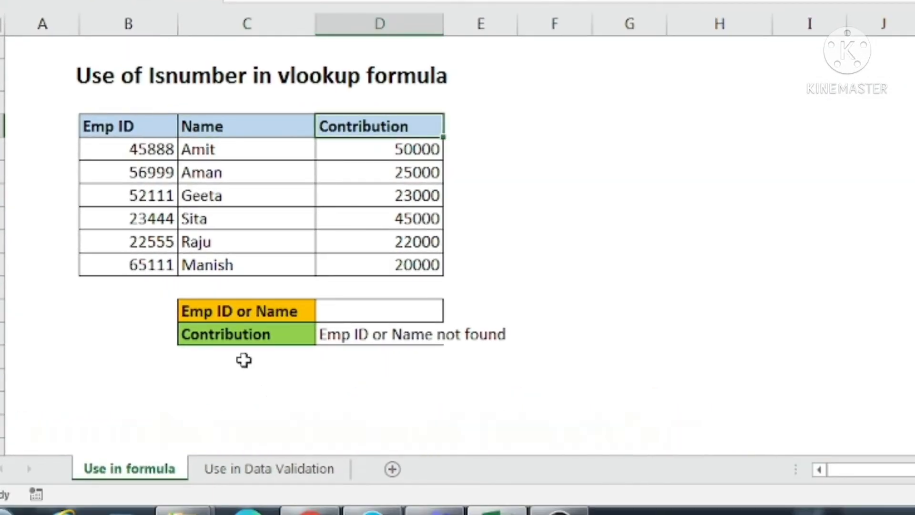
click(239, 333)
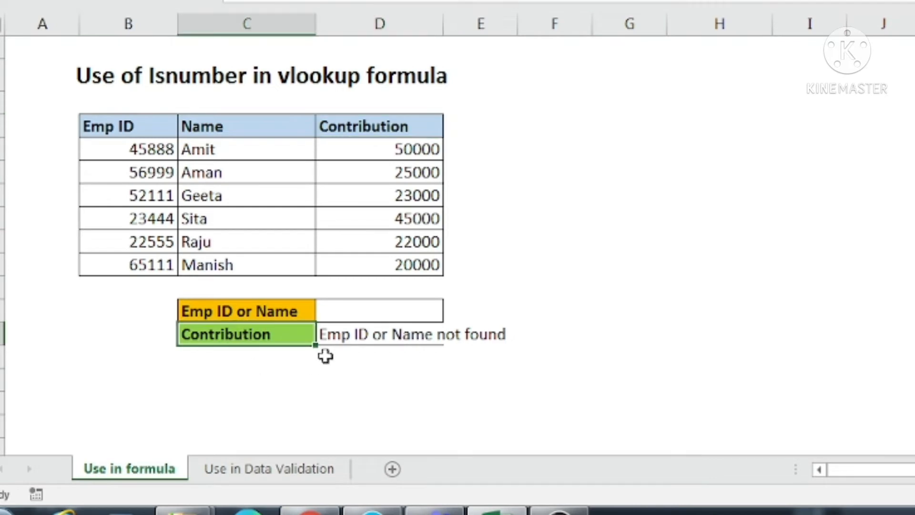
click(340, 326)
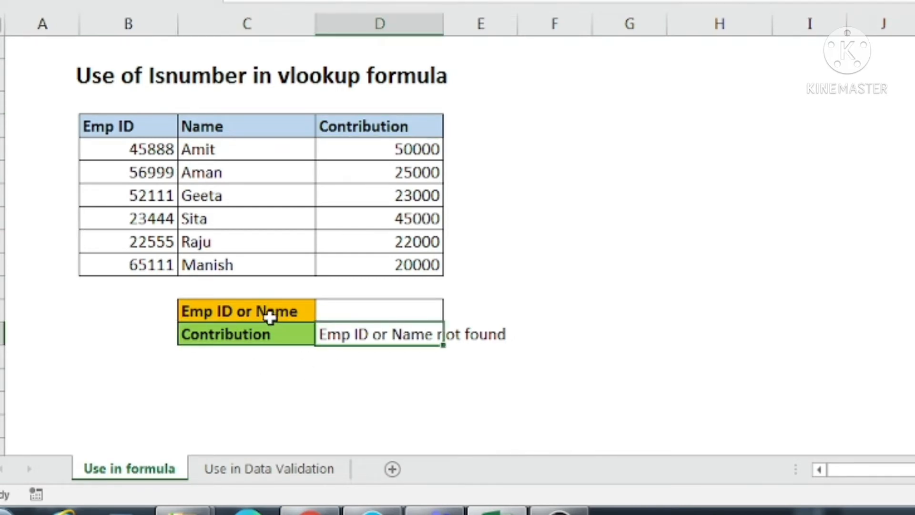
click(363, 313)
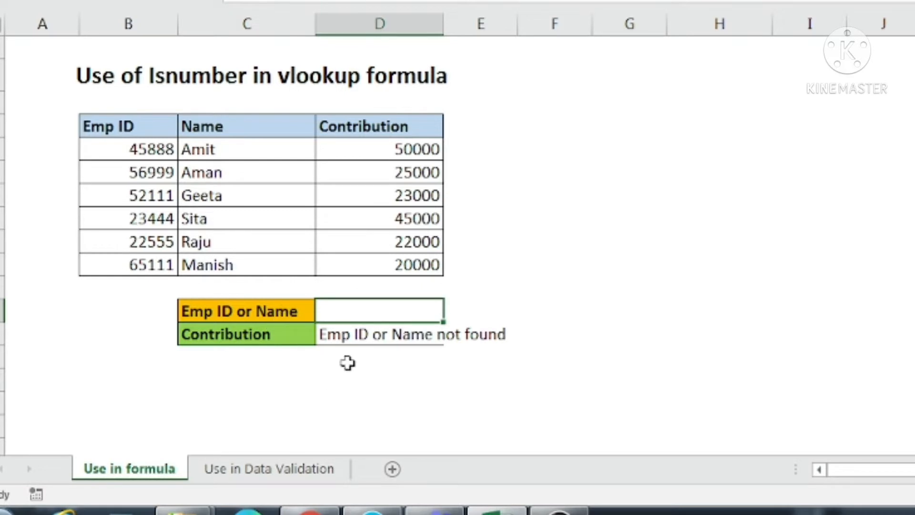
click(153, 219)
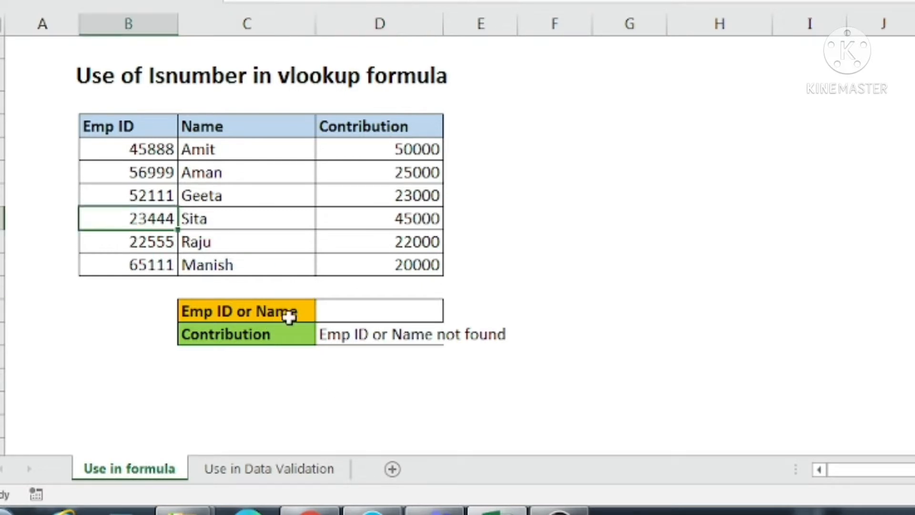
click(351, 314)
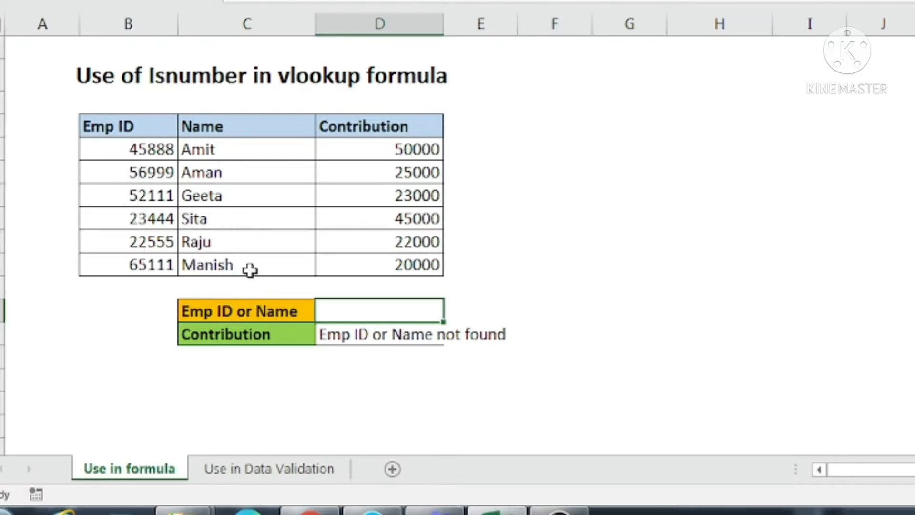
click(200, 193)
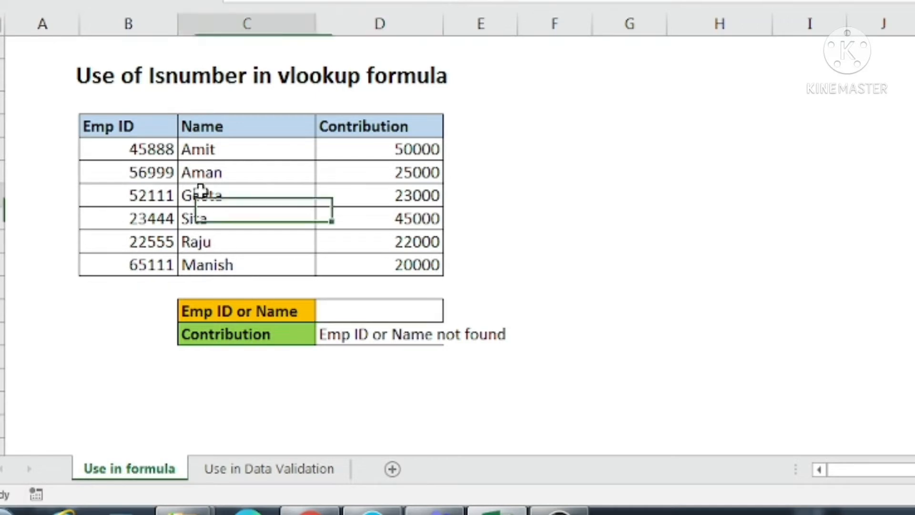
click(152, 186)
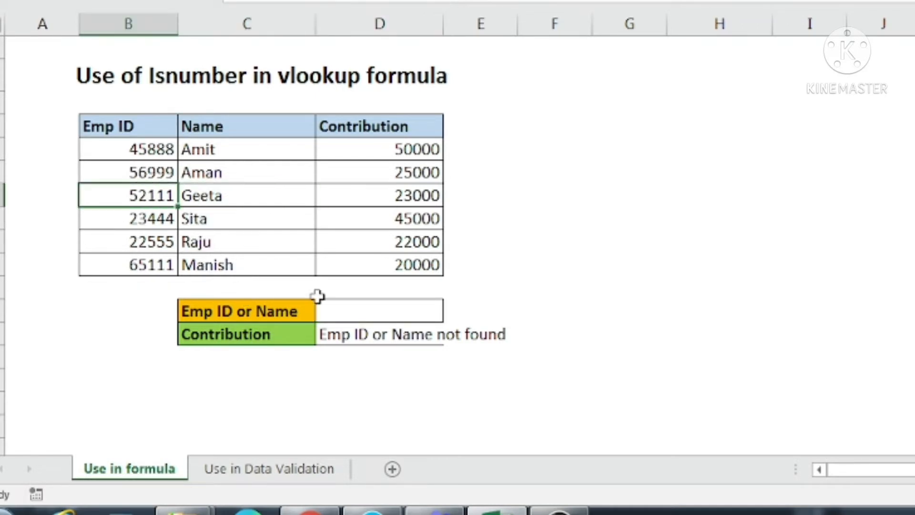
Test the contribution lookup in D12 with the second listed employee's name and with the same employee's ID
click(357, 311)
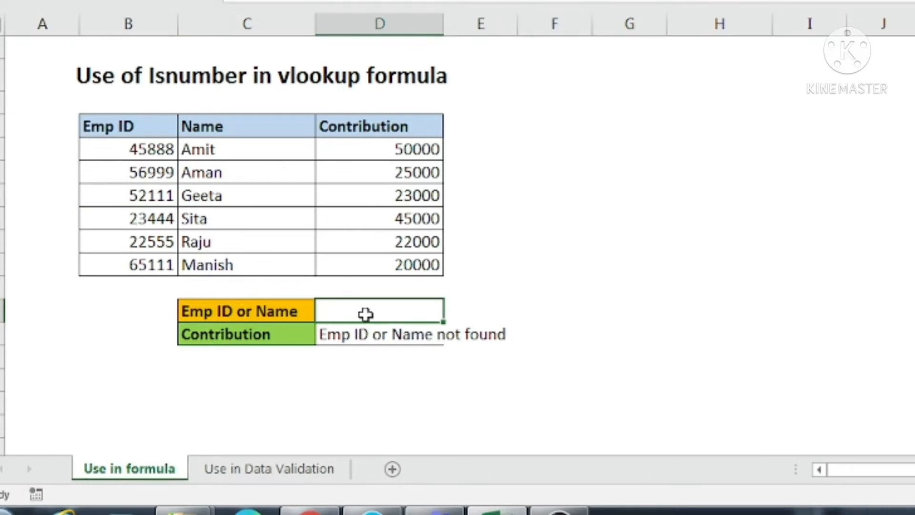
text(Aman)
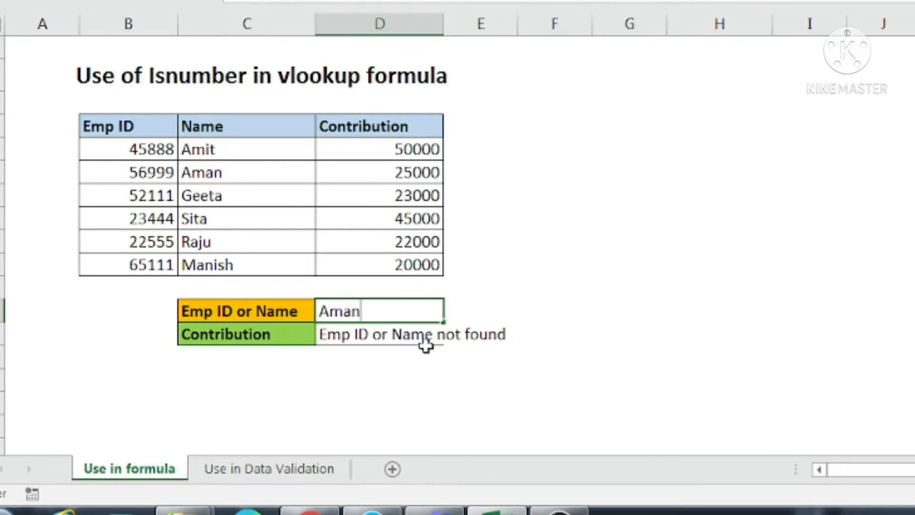
key(Return)
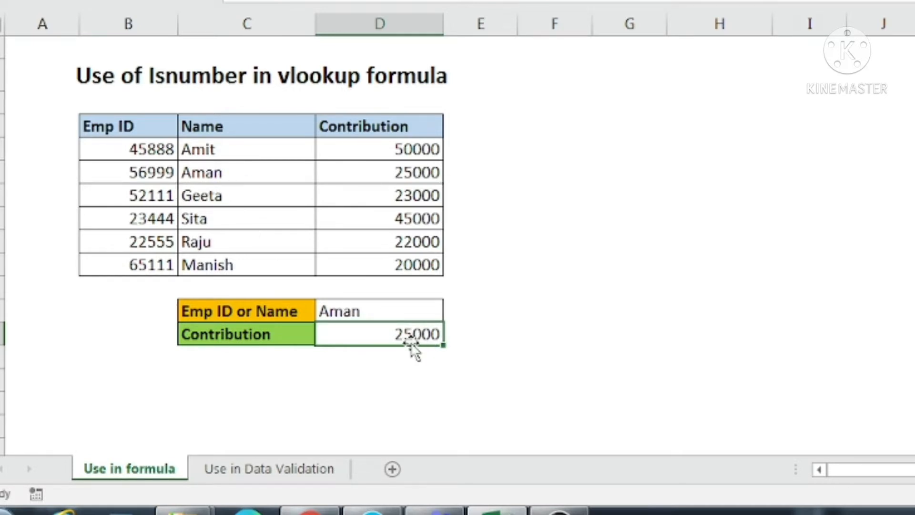
click(346, 309)
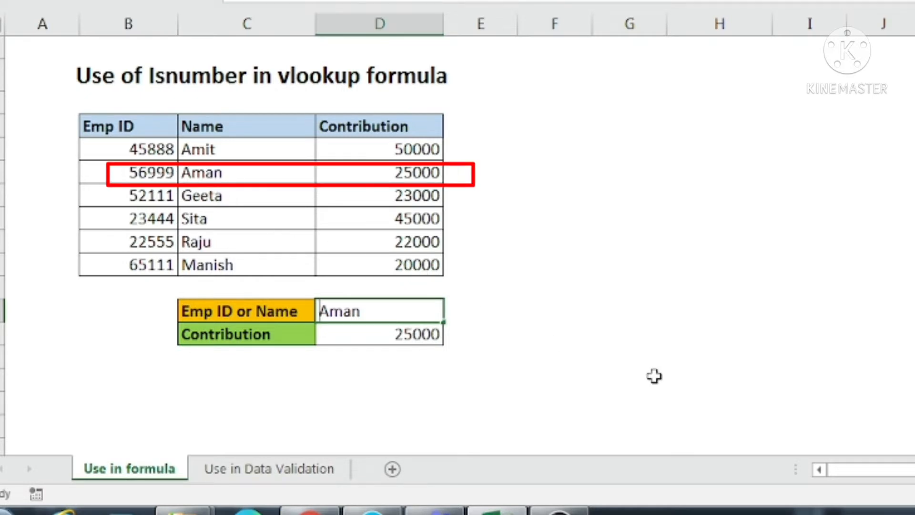
text(56999)
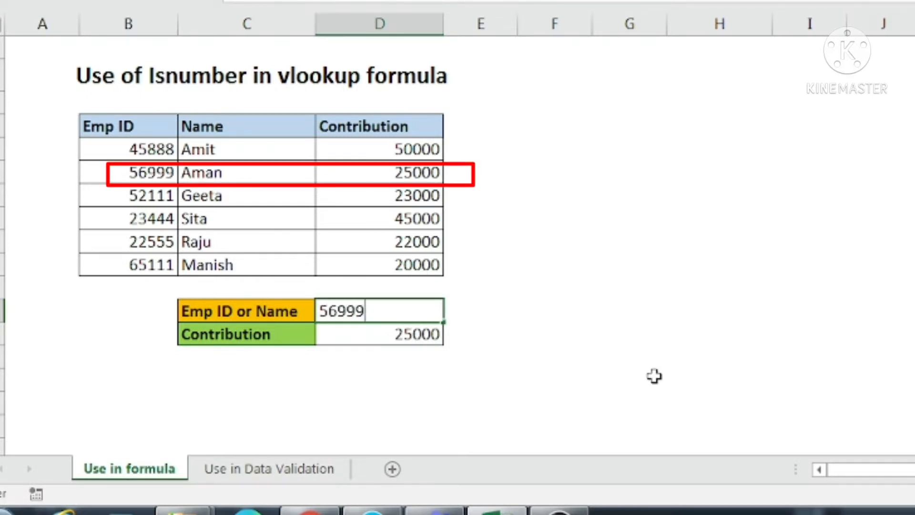
key(Return)
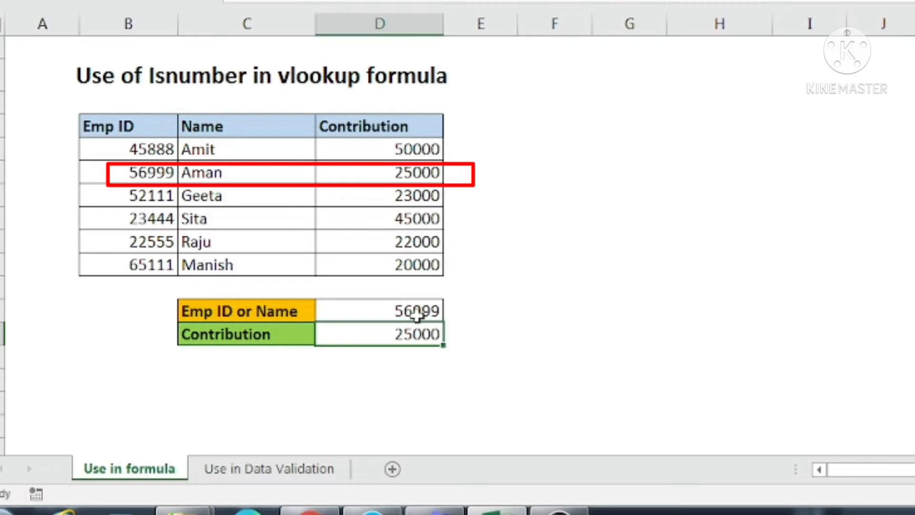
Test the contribution lookup in D12 with the ID of the fifth listed employee
click(419, 312)
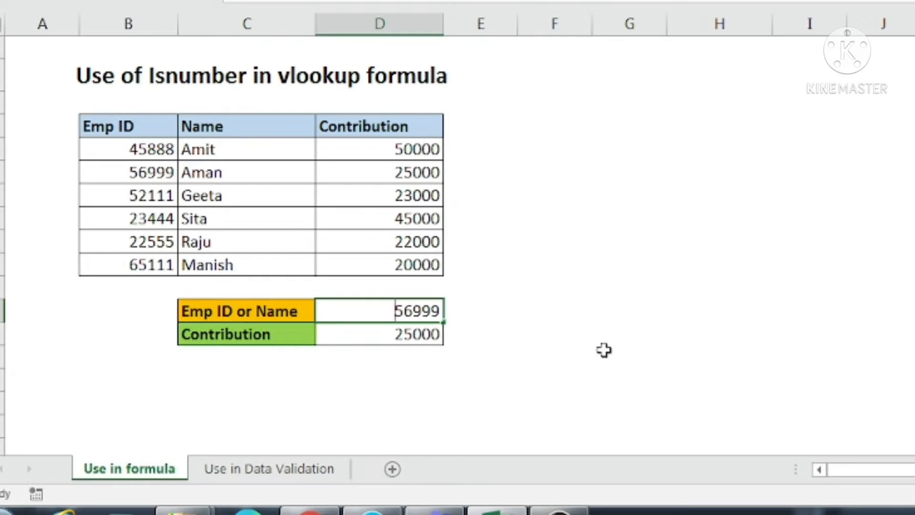
text(22555)
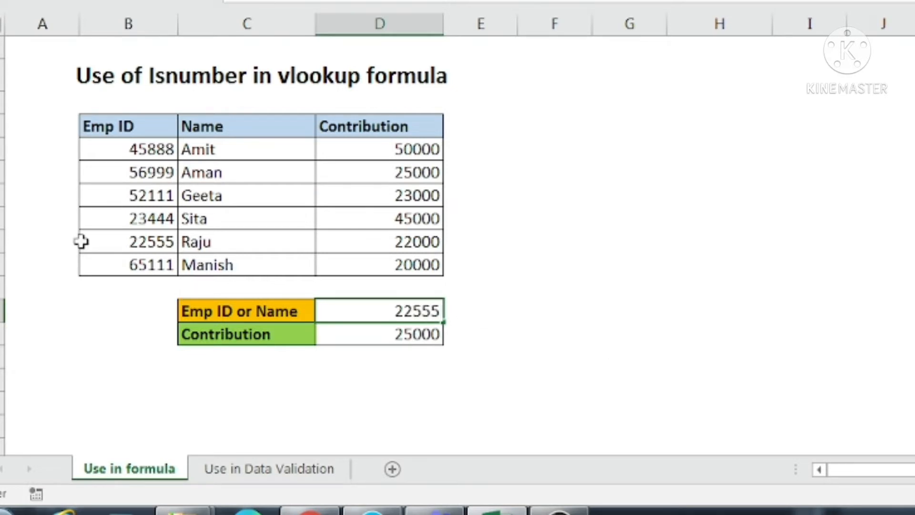
key(Return)
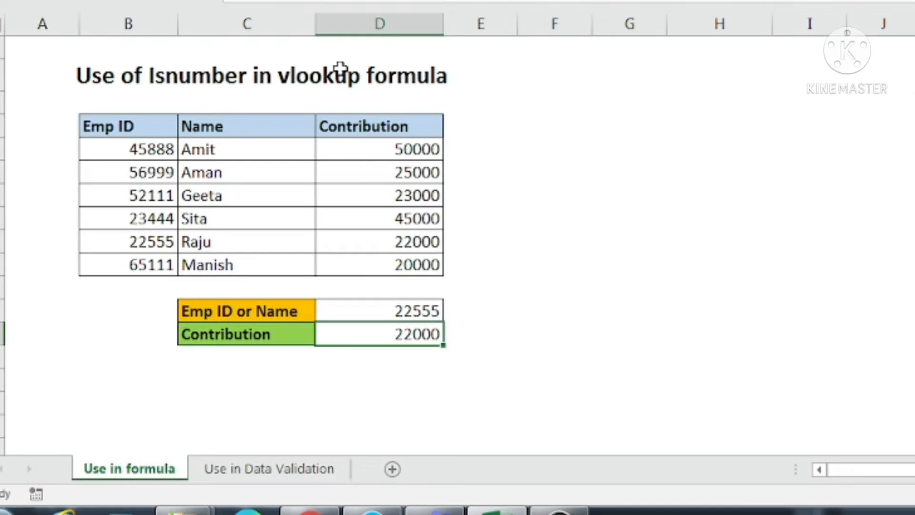
Examine the empty Emp Id column of the table on the Use in Data Validation sheet
click(242, 468)
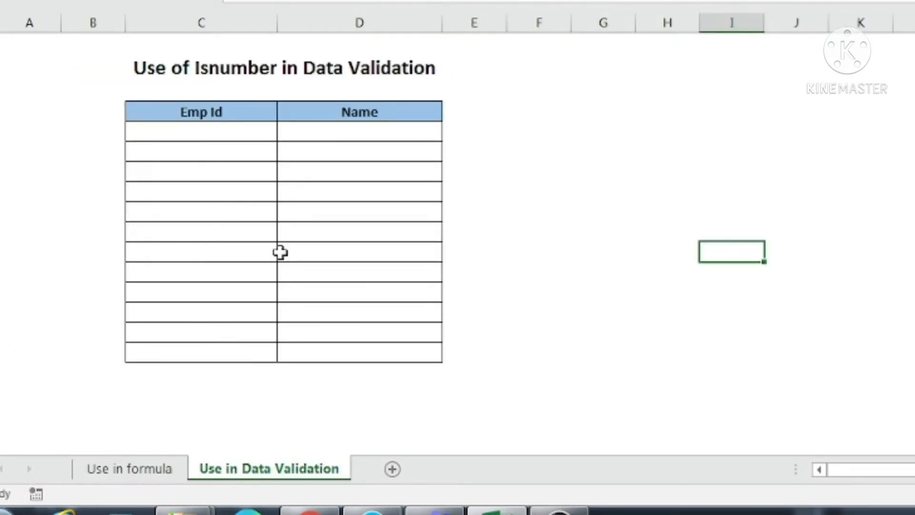
click(237, 129)
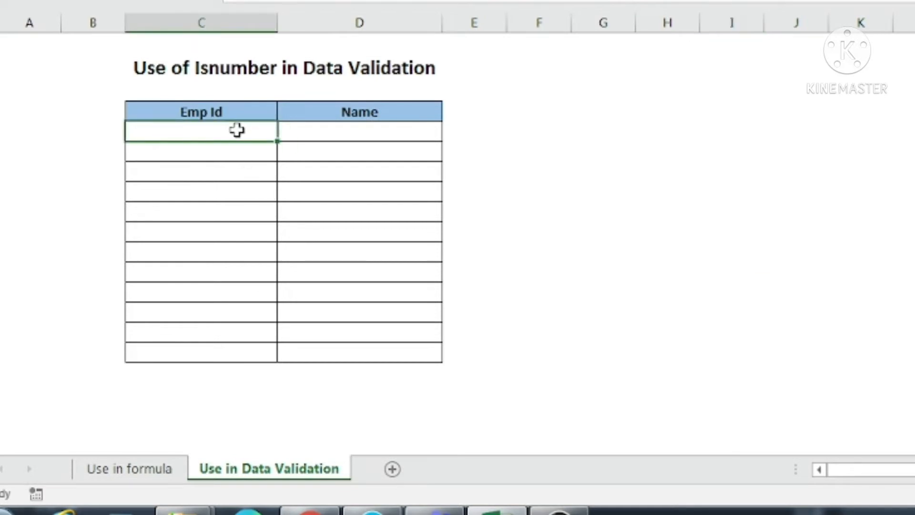
drag(236, 129, 206, 128)
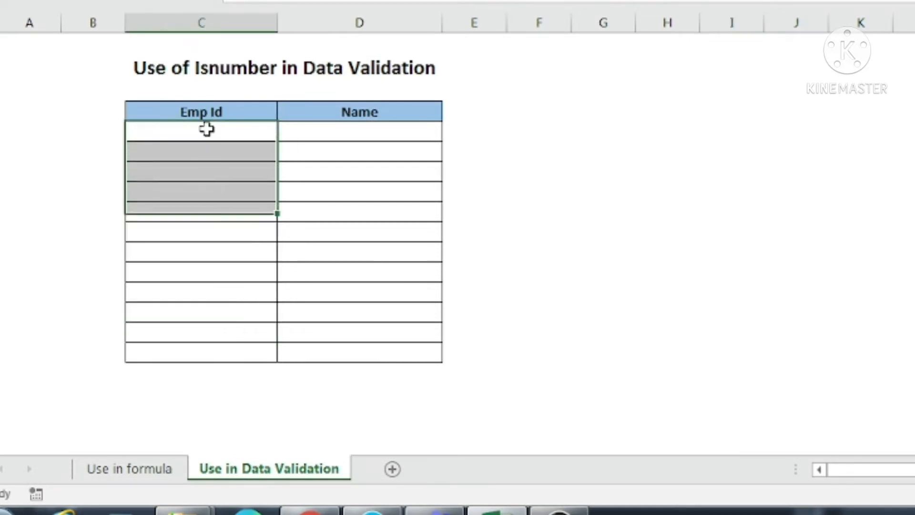
click(205, 162)
click(198, 219)
click(186, 297)
click(174, 338)
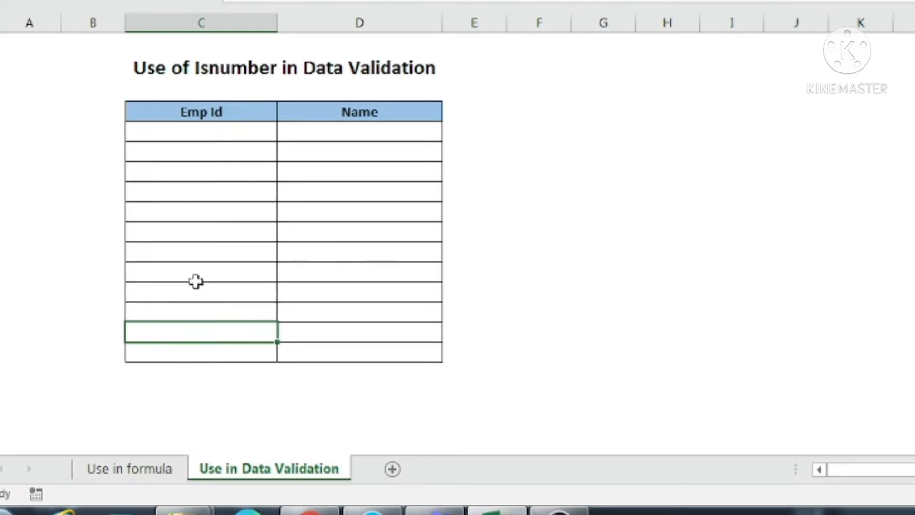
Enter a five-digit employee ID in the first empty cell of the Emp Id column
click(218, 129)
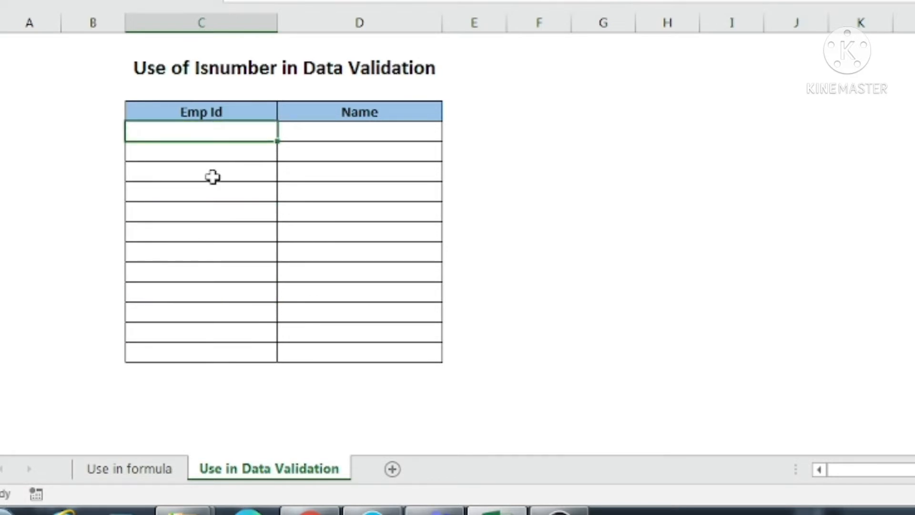
text(45899)
key(Return)
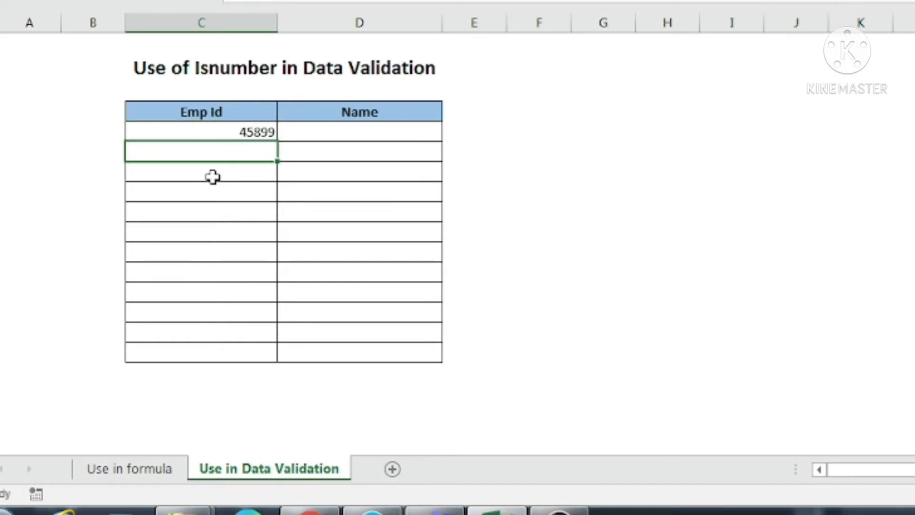
Try to enter an employee's name in the second Emp Id cell to test its validation, and cancel the entry
text(Sandeep)
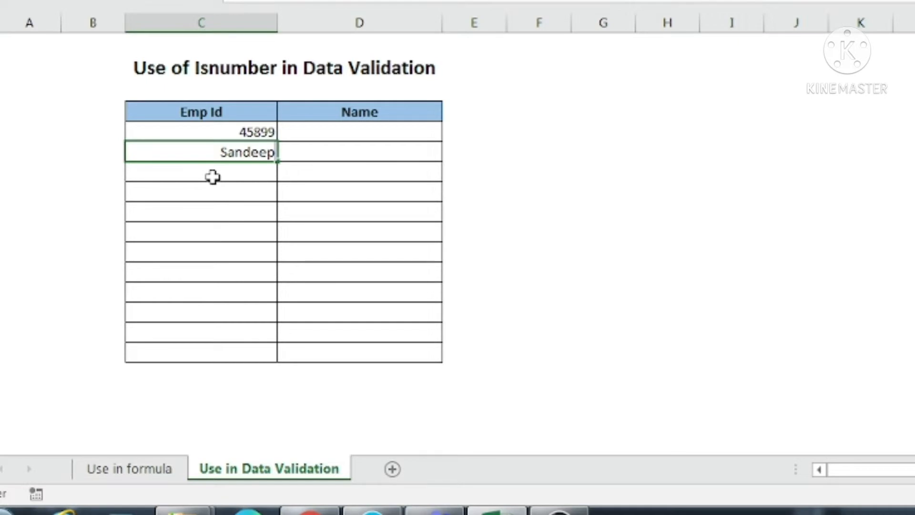
key(Return)
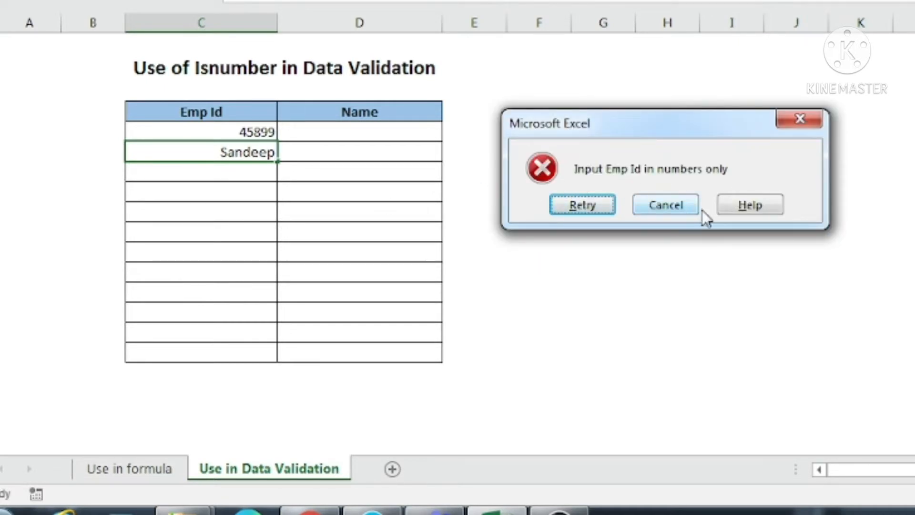
click(671, 202)
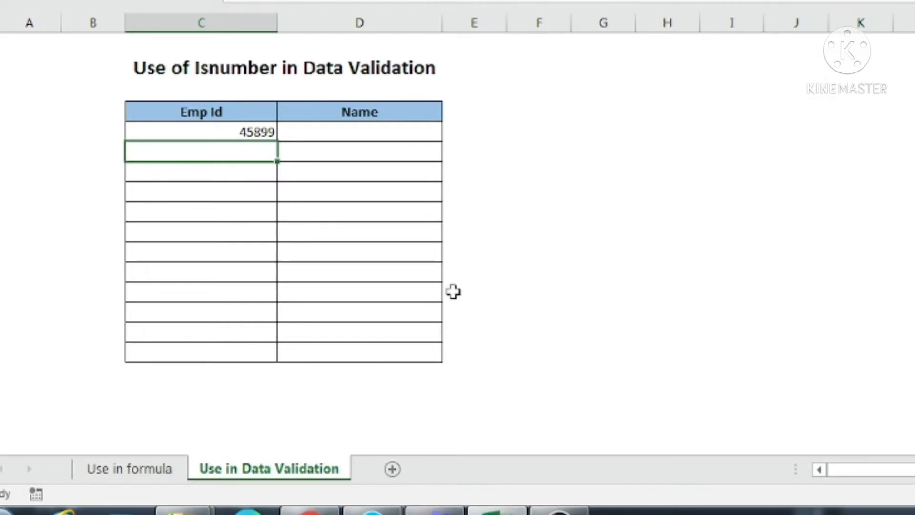
Enter the employee's name in the first cell of the Name column
click(344, 130)
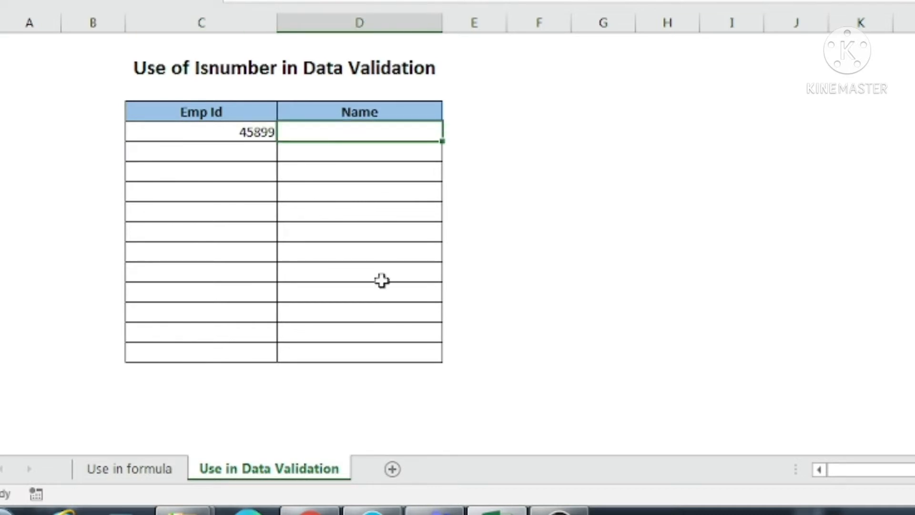
text(Sandeep)
key(Return)
key(Return)
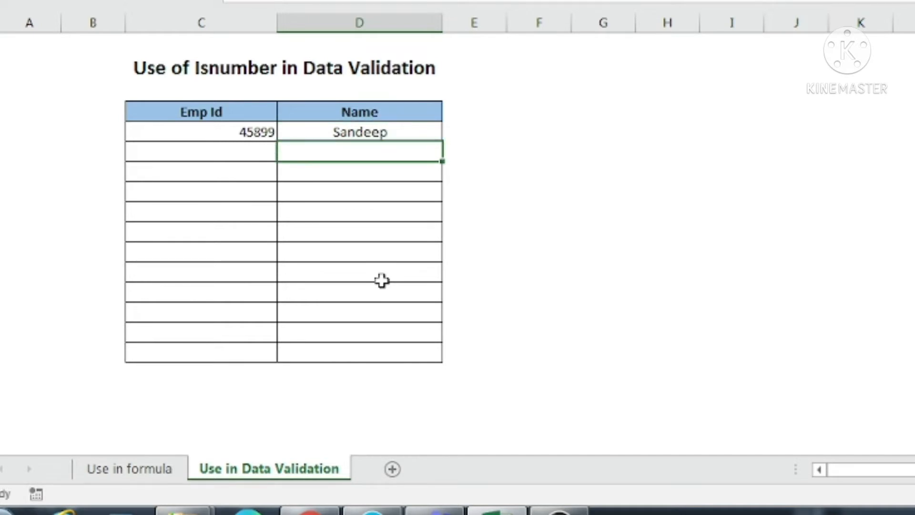
Try to enter a numeric employee ID in the second cell of the Name column to test its validation
text(45899)
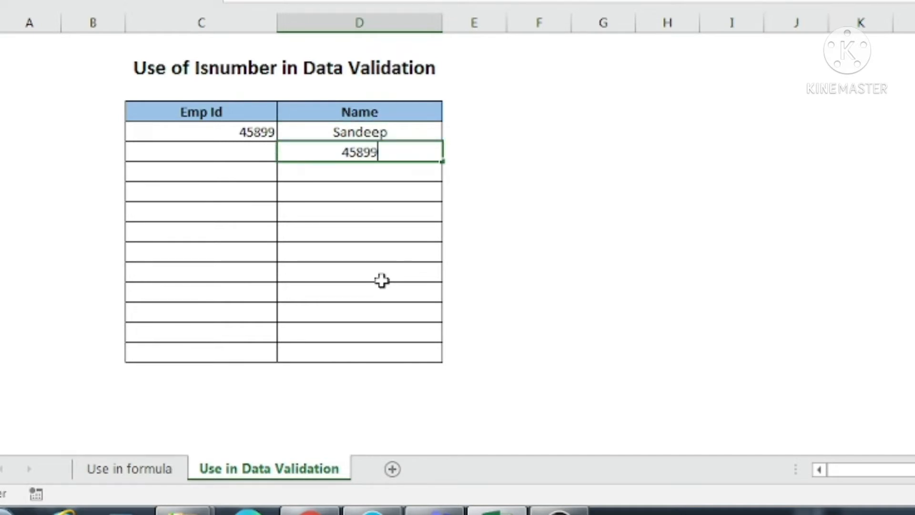
key(Return)
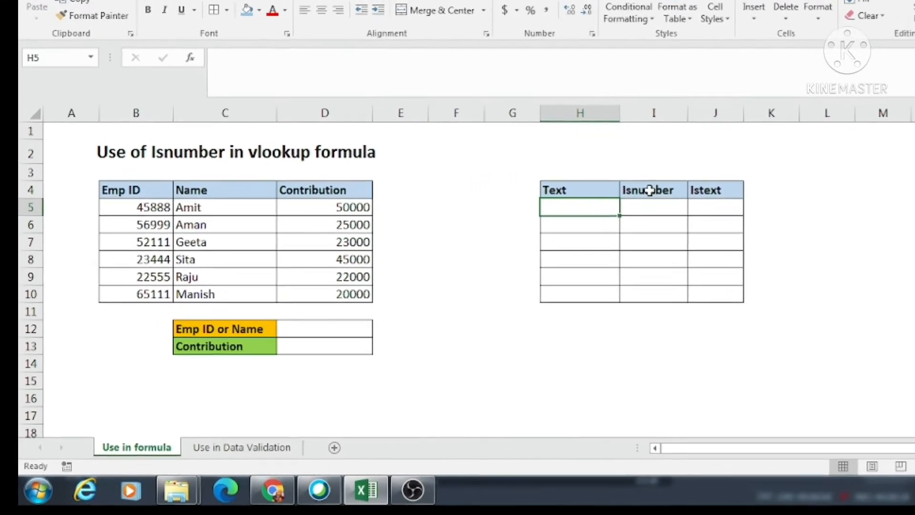
Enter an ISNUMBER formula in the first cell of the Isnumber column that tests cell H5
click(524, 200)
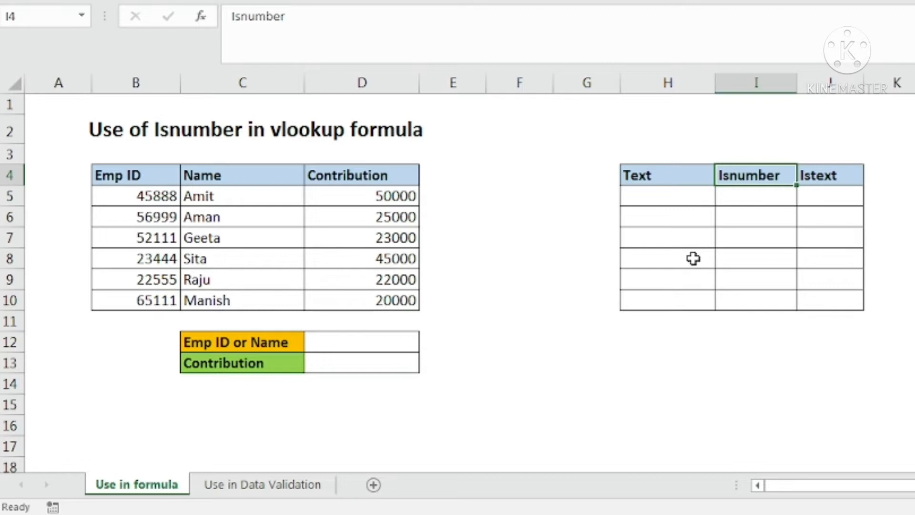
click(830, 192)
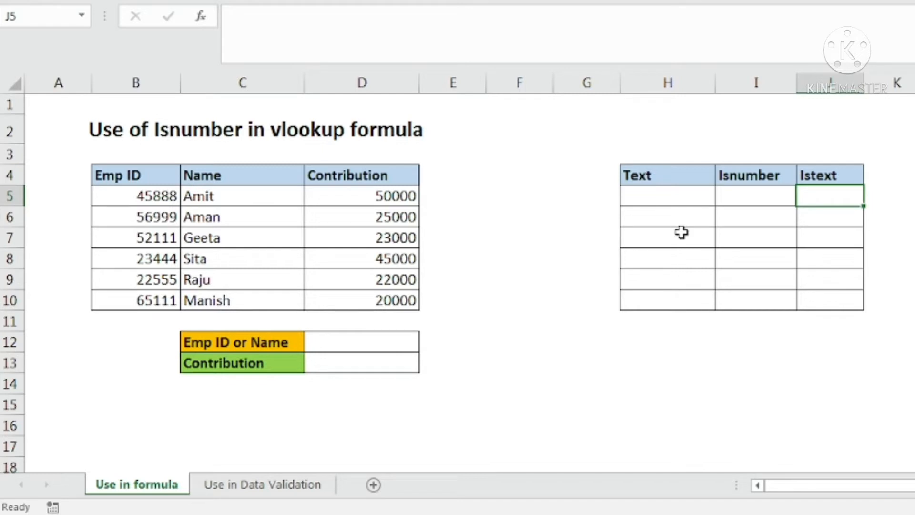
click(750, 195)
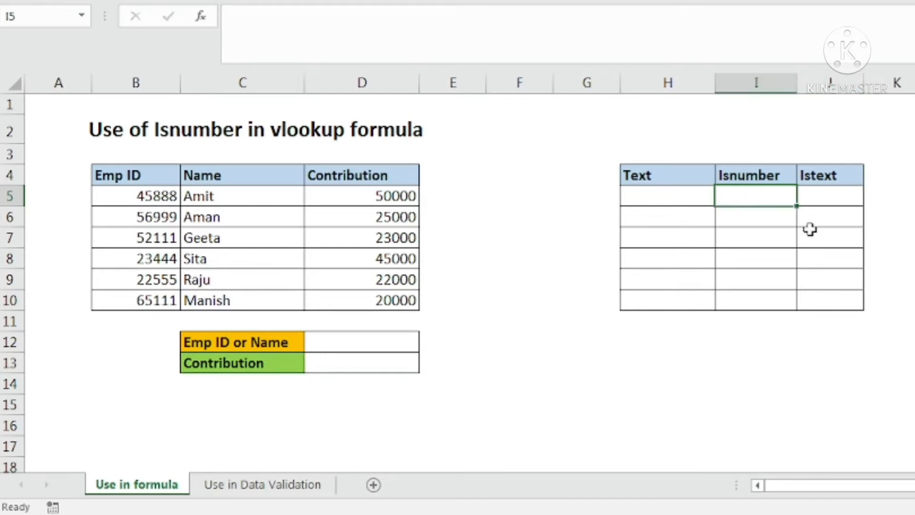
text(=)
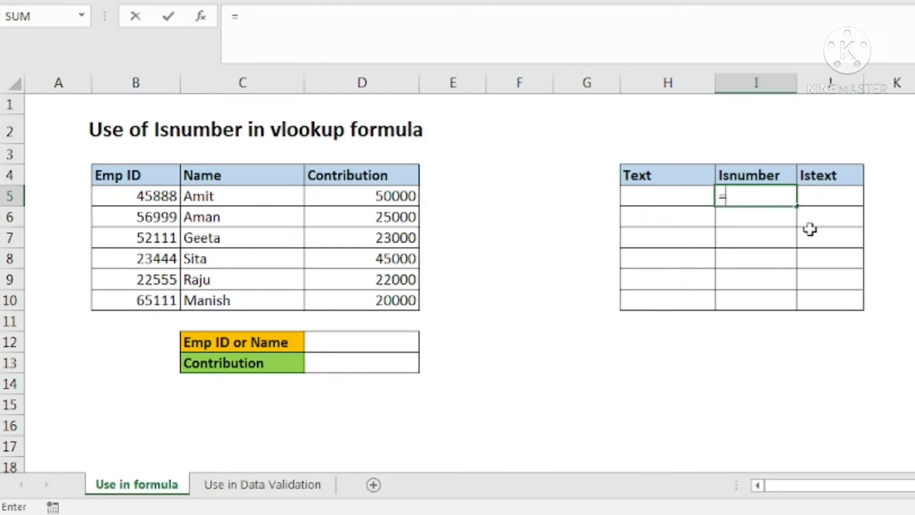
text(isnuy)
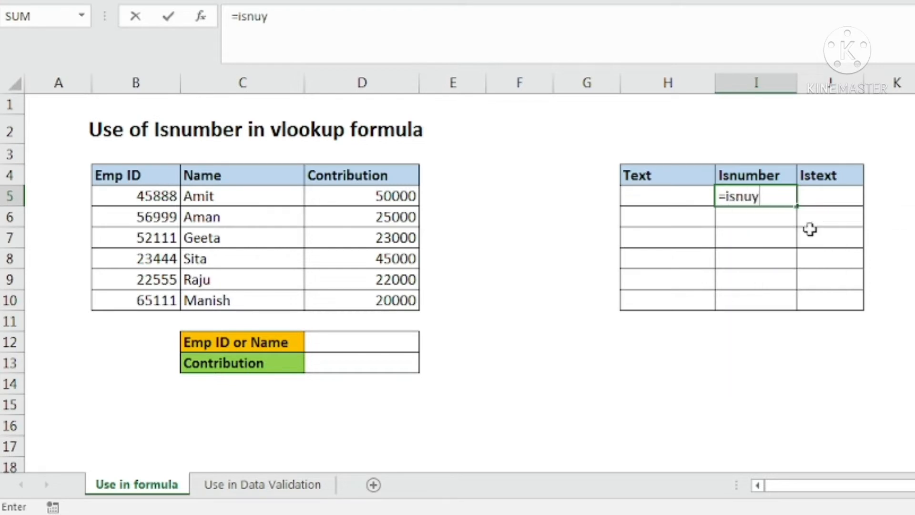
key(BackSpace)
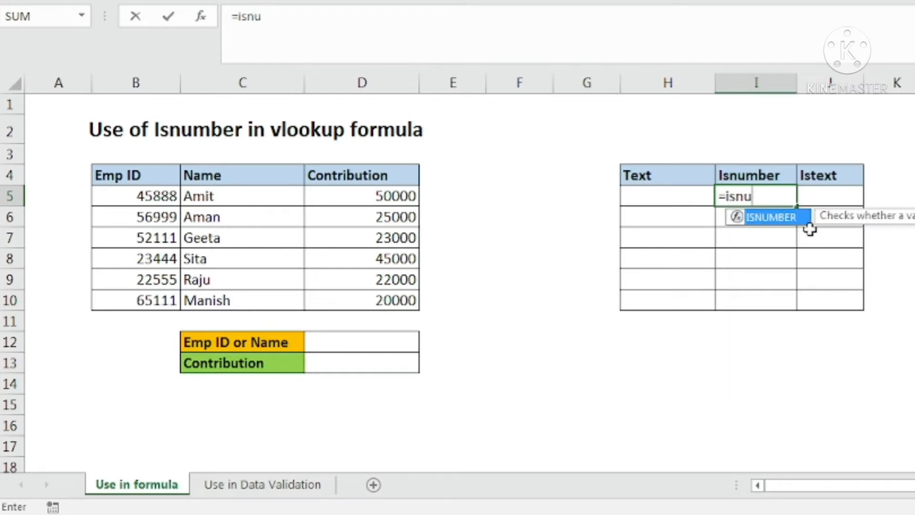
double_click(766, 221)
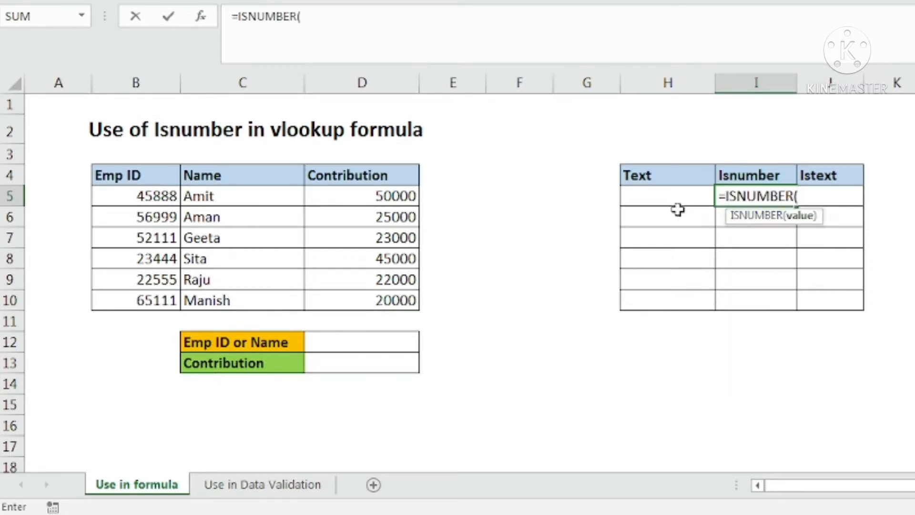
click(658, 197)
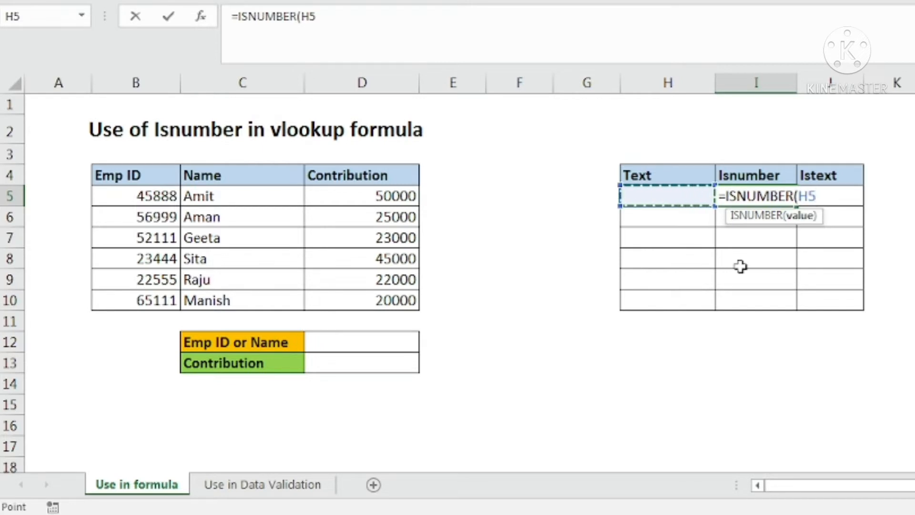
key(Return)
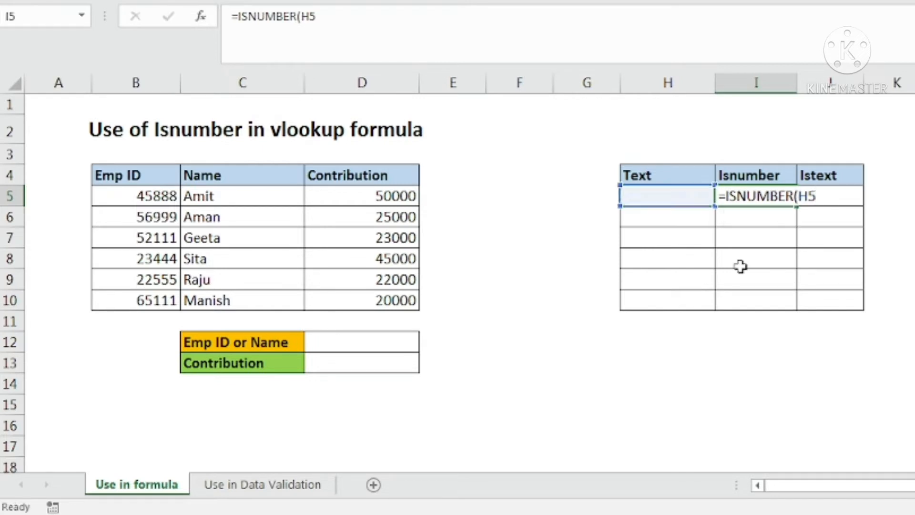
Enter the number 4568 in the first cell of the Text column to test the ISNUMBER formula
click(669, 192)
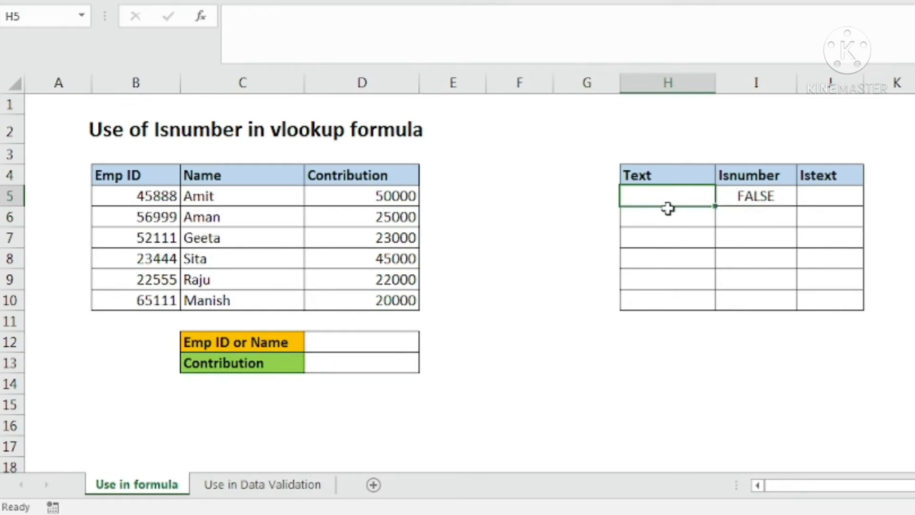
text(4568)
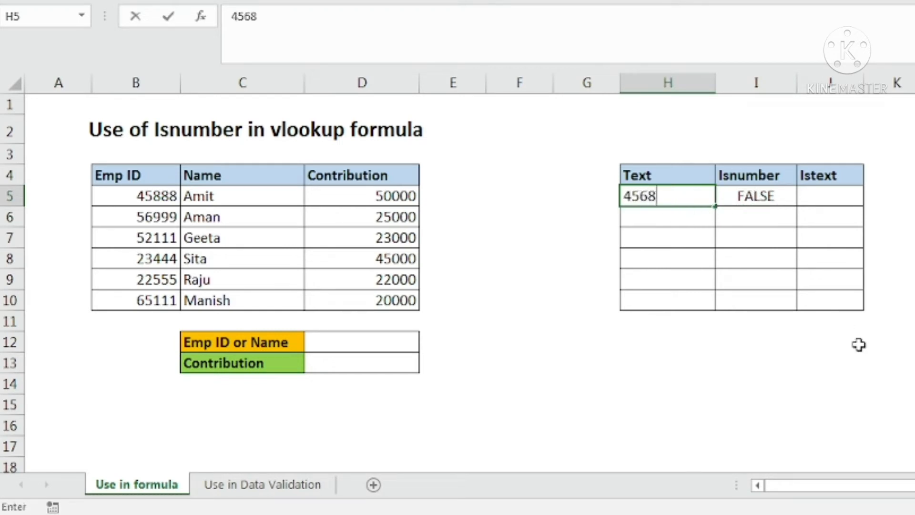
key(Return)
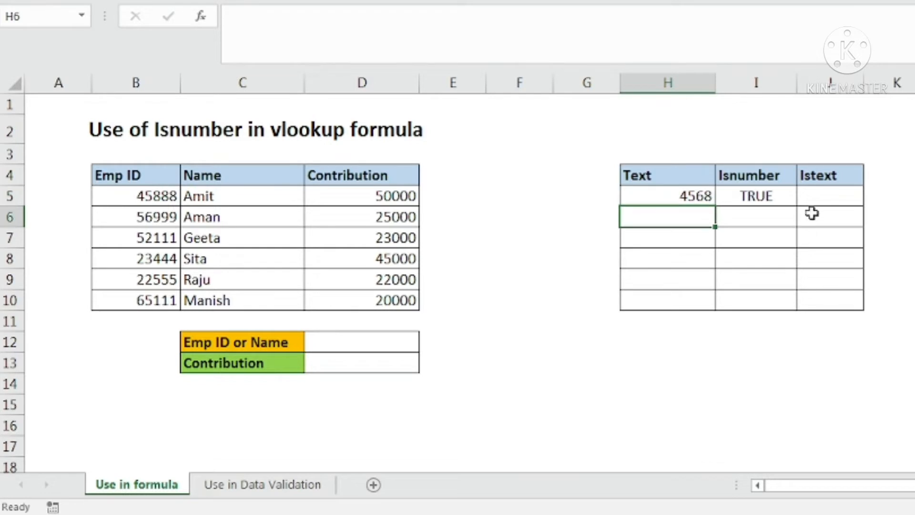
Enter the formula =ISTEXT(H5) in the first cell of the Istext column
click(812, 199)
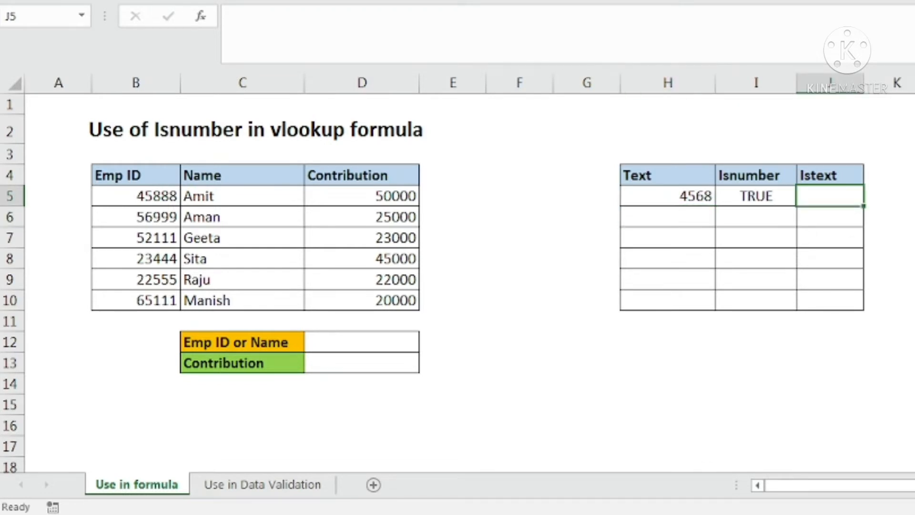
text(=iste)
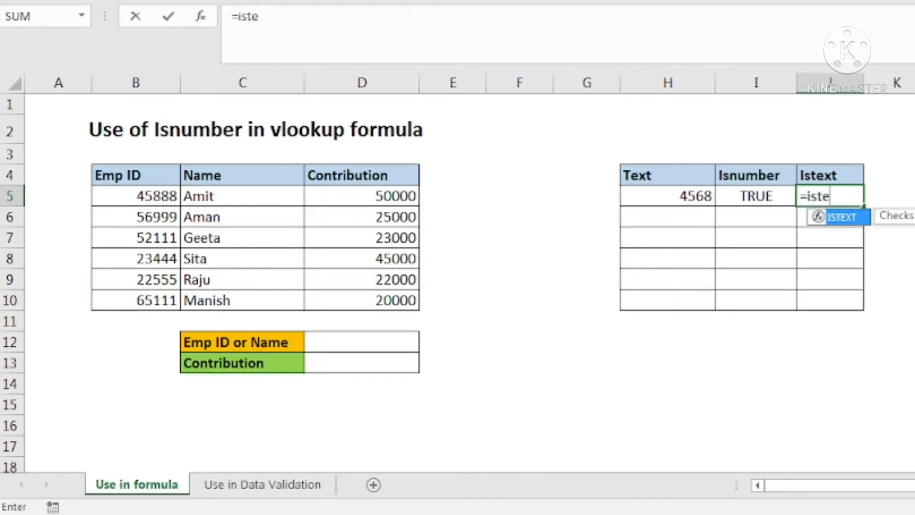
text(xt)
key(Tab)
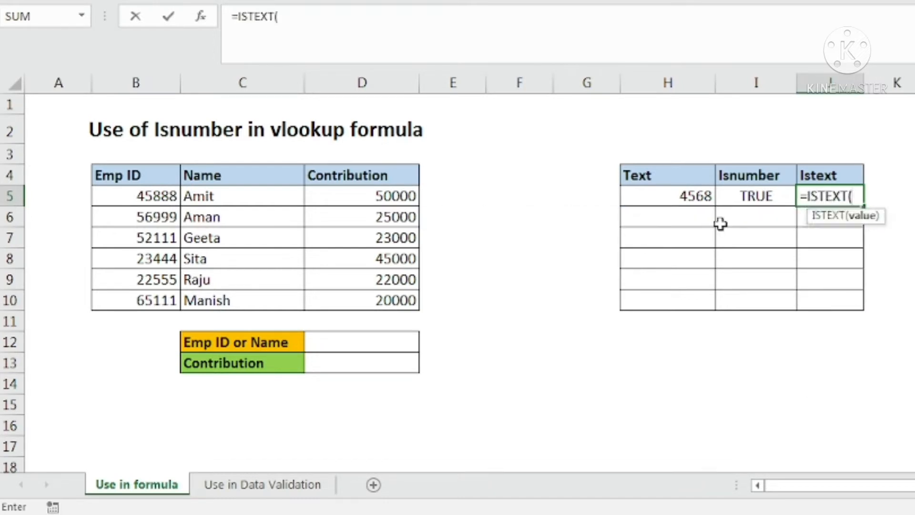
click(688, 197)
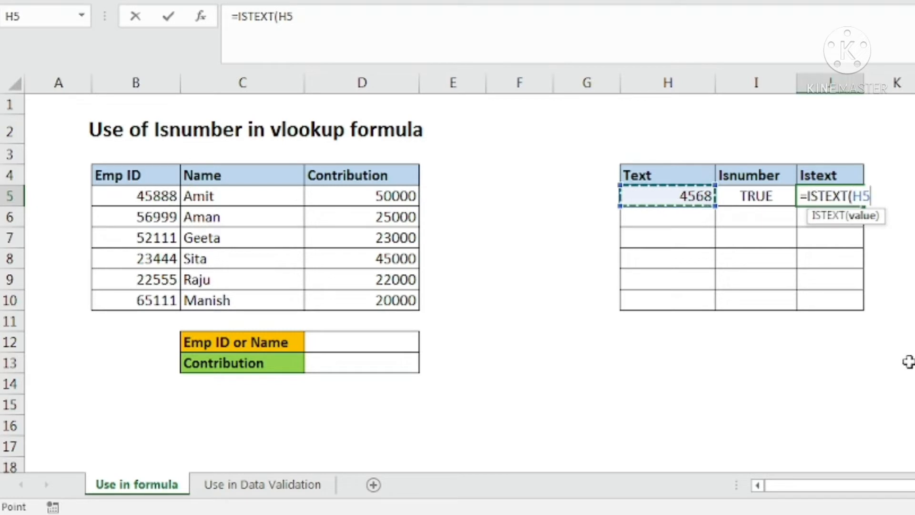
text())
key(Return)
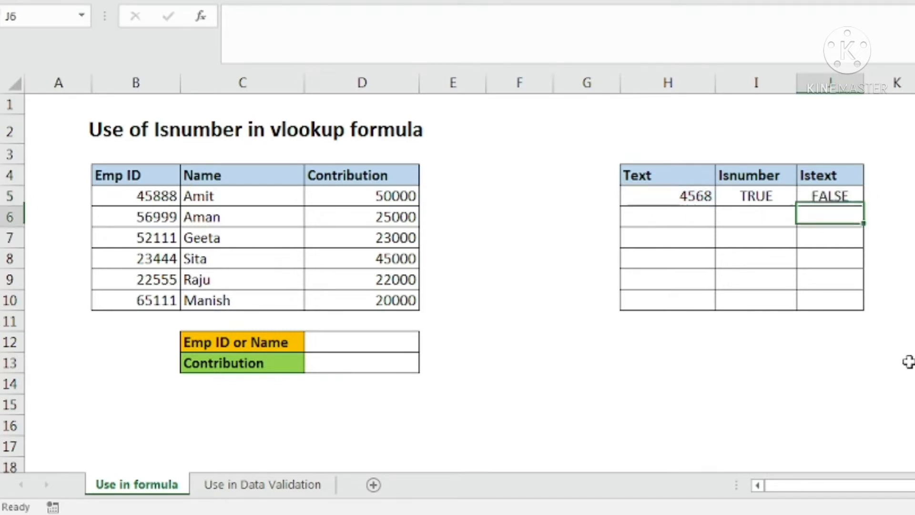
Replace the number in the first cell of the Text column with a person's first name
click(709, 197)
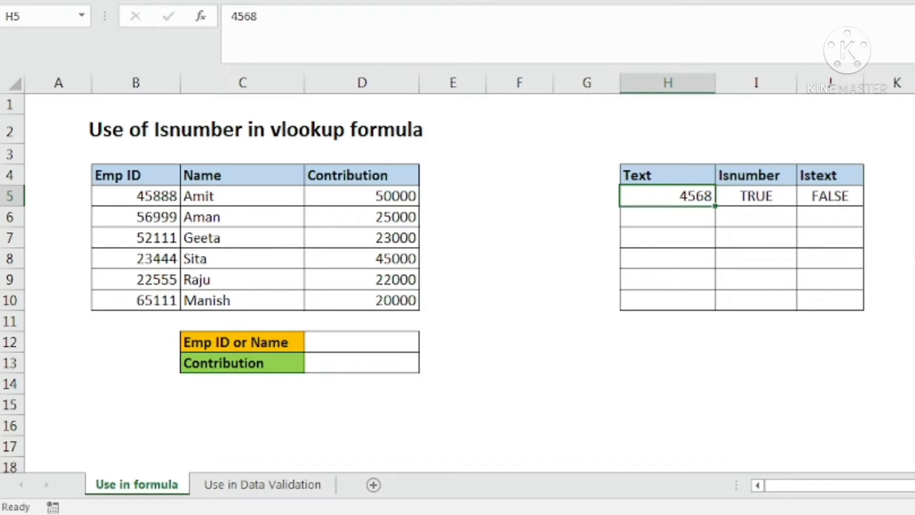
text(Sandeep)
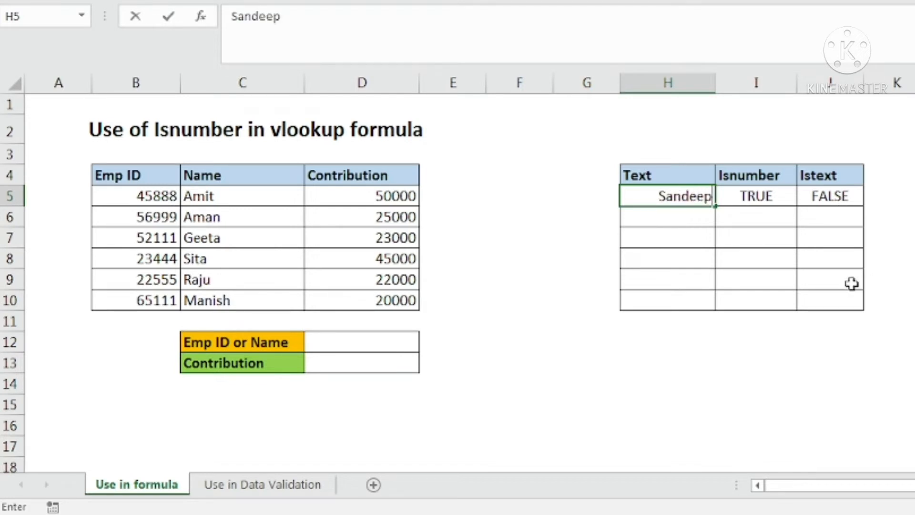
key(Return)
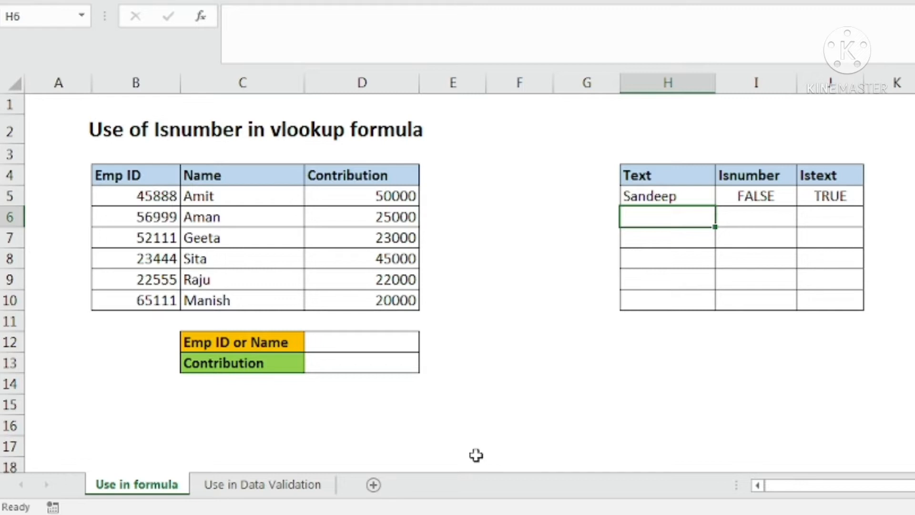
Examine the Emp ID, Name and Contribution columns of the employee table and the Emp ID or Name and Contribution lookup cells below it
click(338, 339)
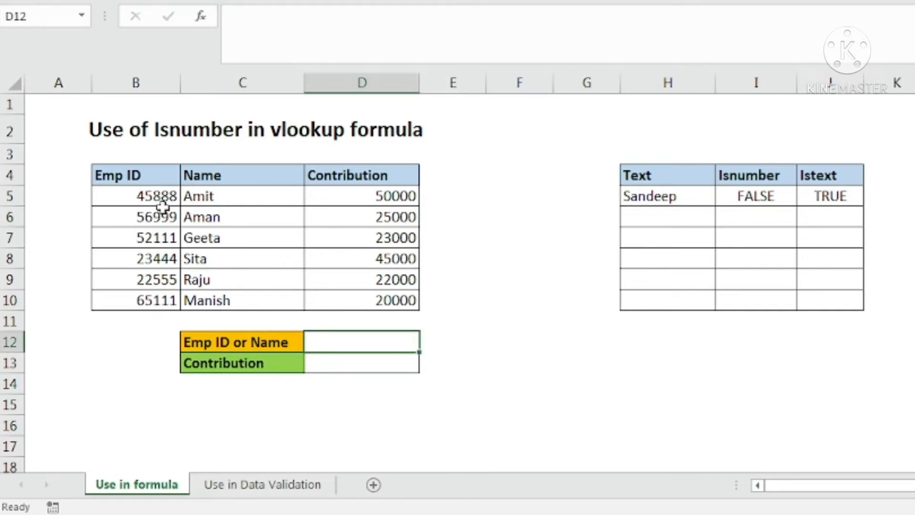
click(111, 171)
click(226, 175)
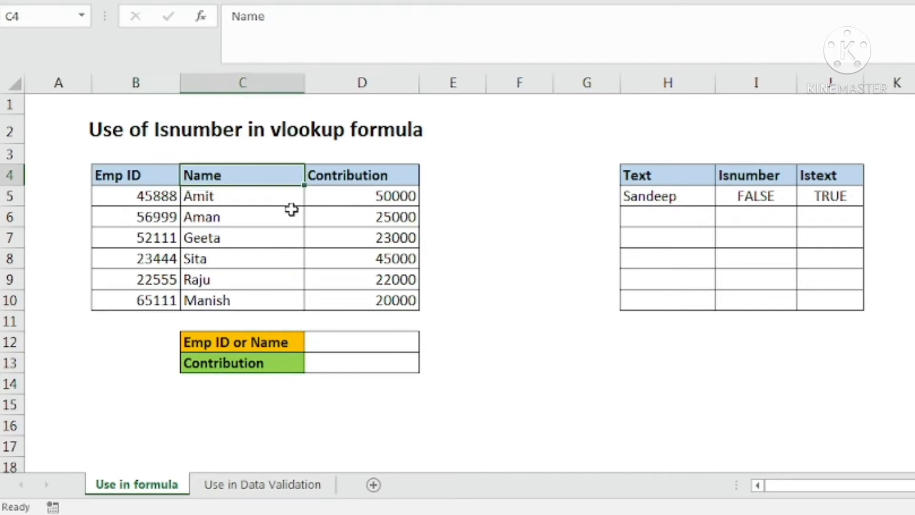
click(335, 178)
drag(367, 201, 362, 260)
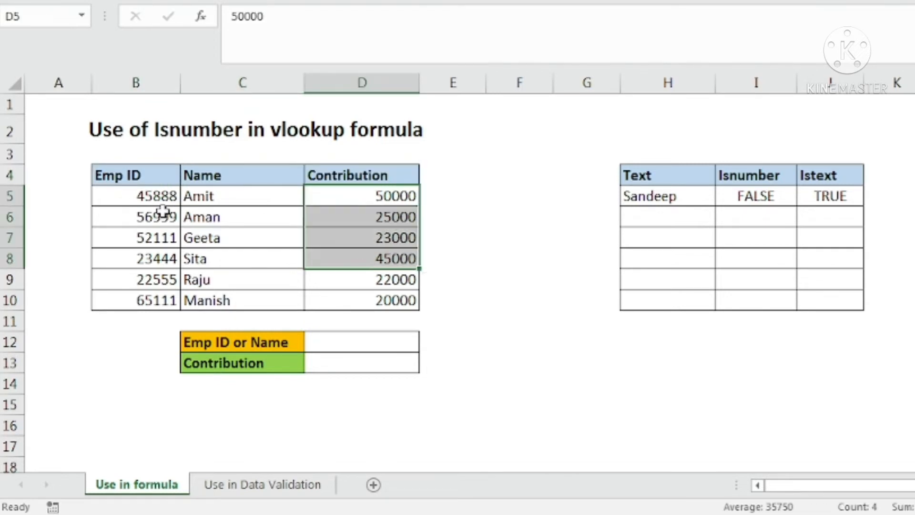
click(148, 204)
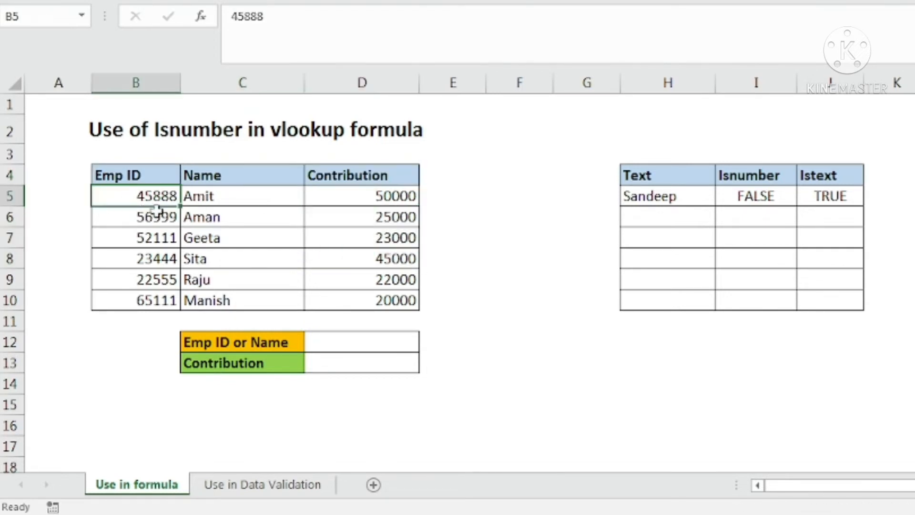
click(249, 347)
click(247, 367)
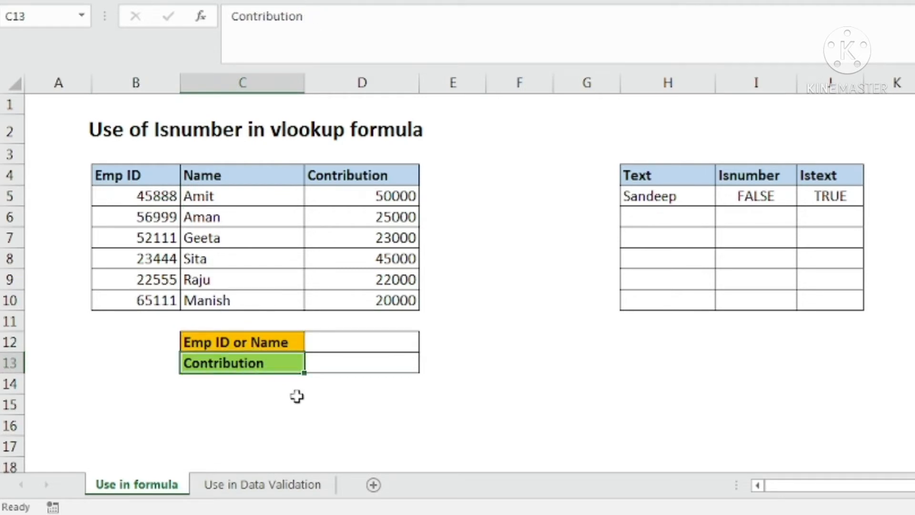
click(354, 366)
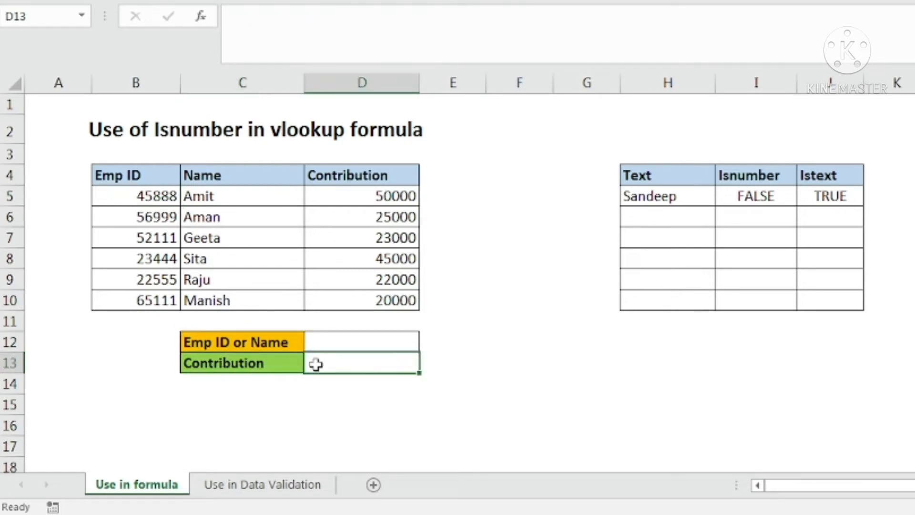
click(388, 260)
click(386, 177)
click(380, 219)
click(376, 277)
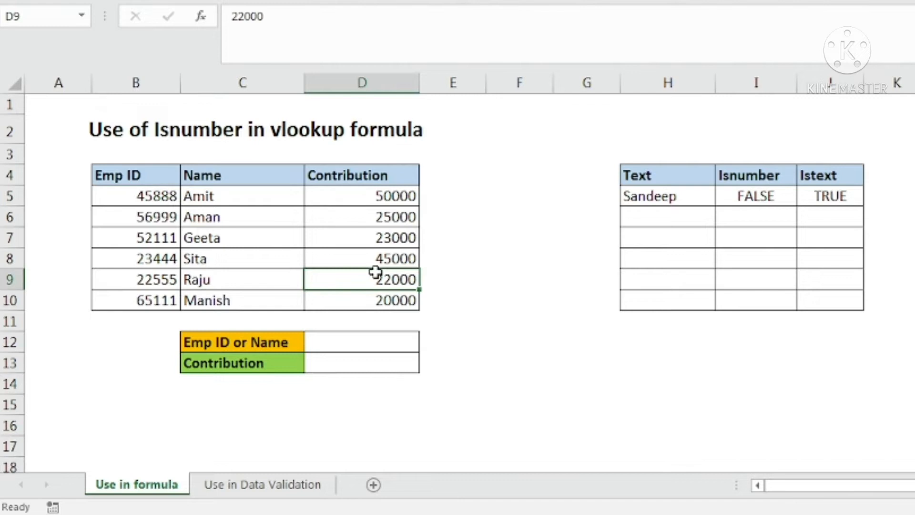
click(344, 360)
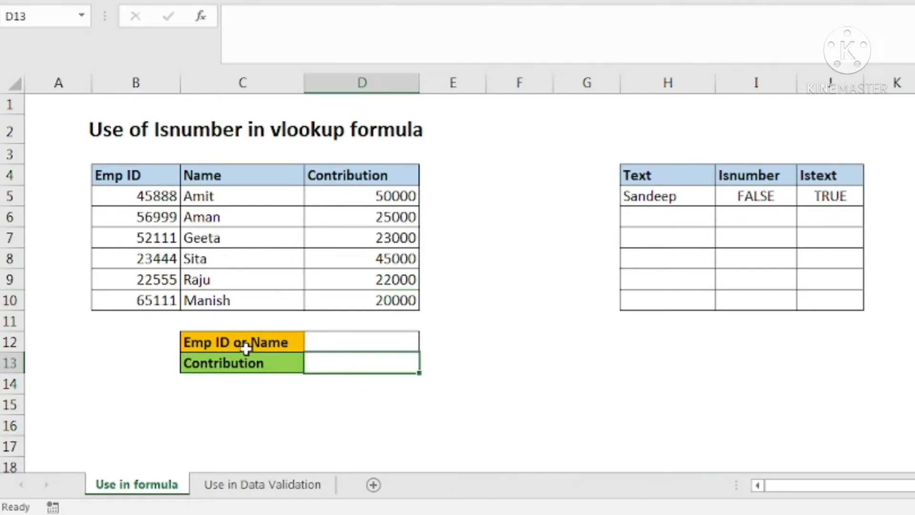
click(212, 344)
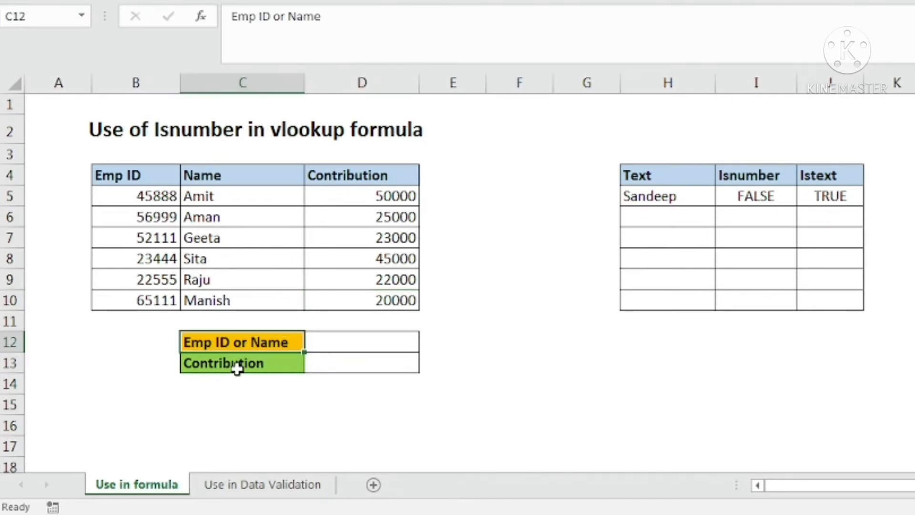
click(363, 339)
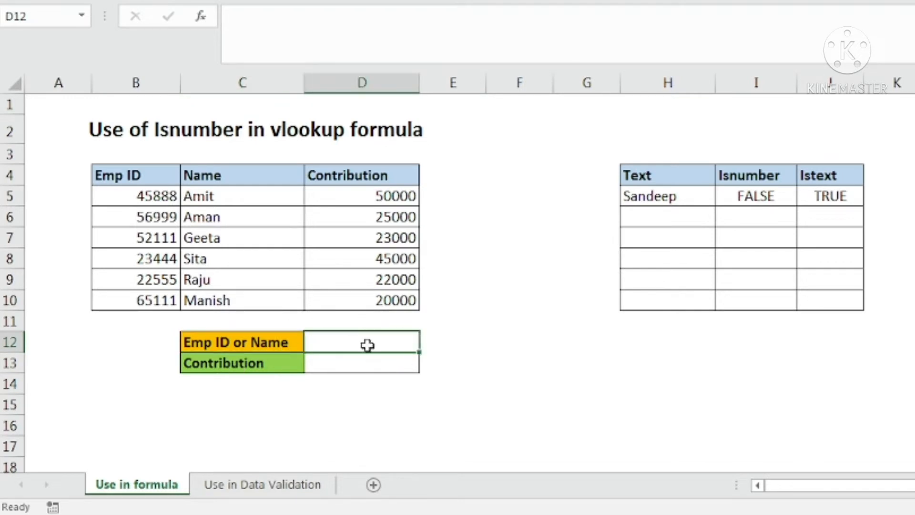
click(359, 364)
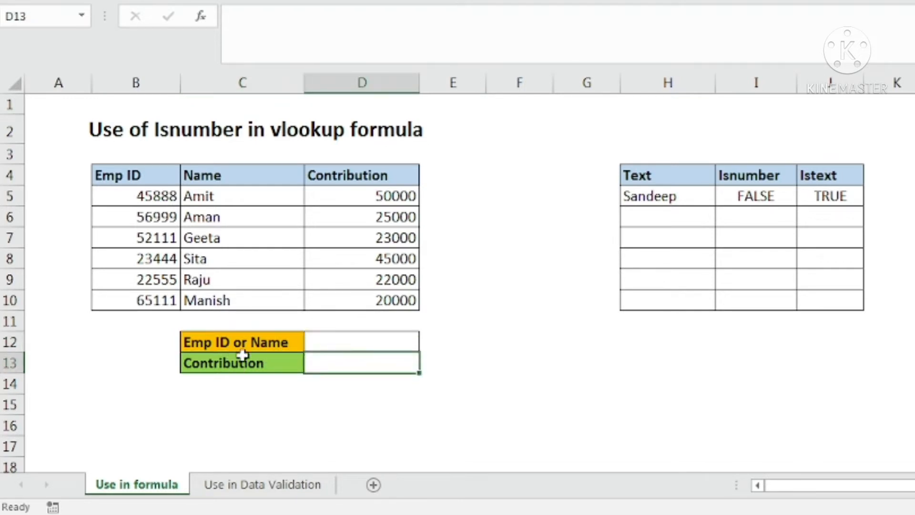
click(152, 256)
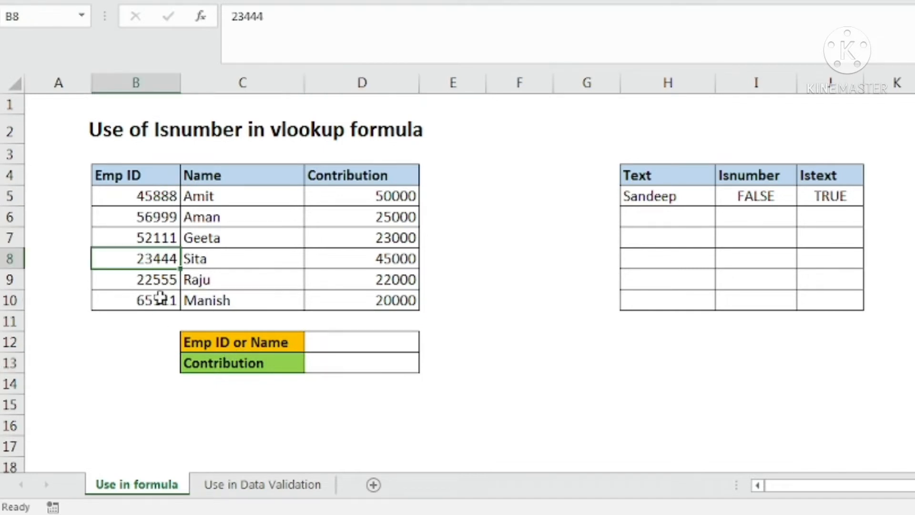
click(355, 339)
click(330, 364)
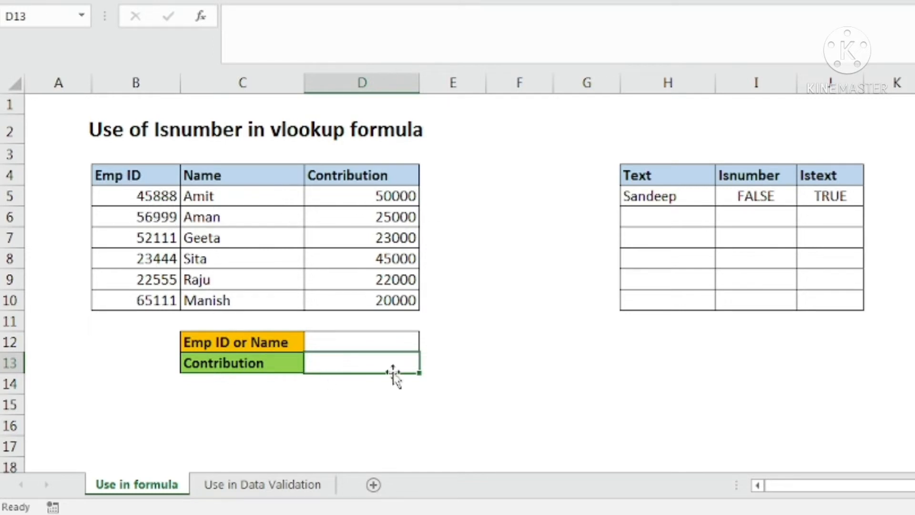
click(337, 342)
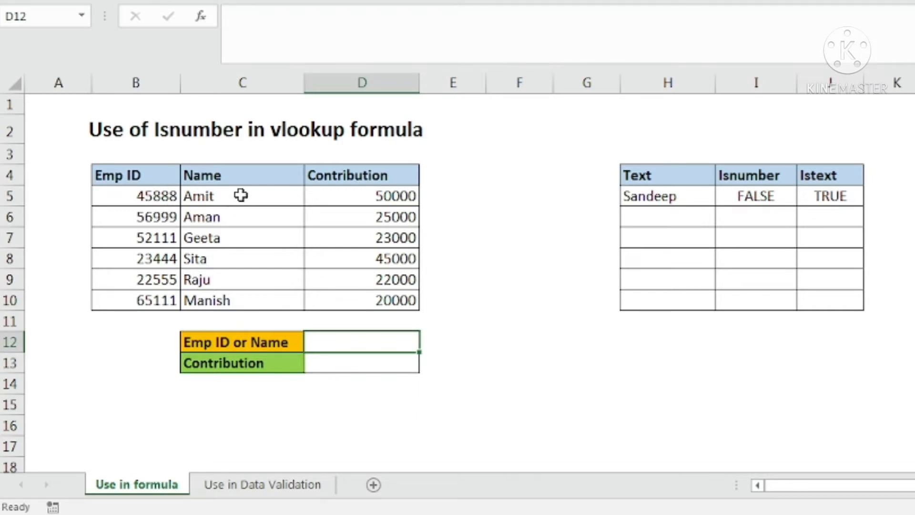
click(325, 358)
click(370, 196)
click(370, 236)
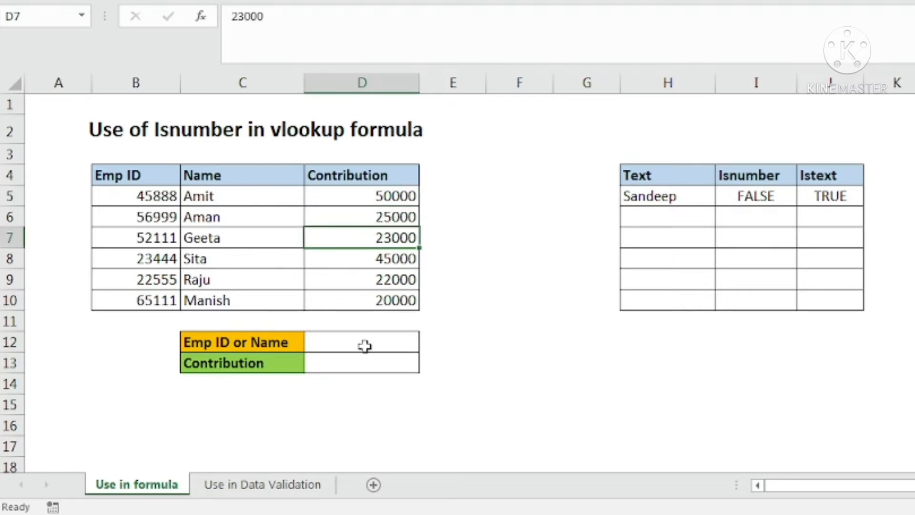
Start an IF formula in the lookup cell beside Contribution, D13
click(346, 363)
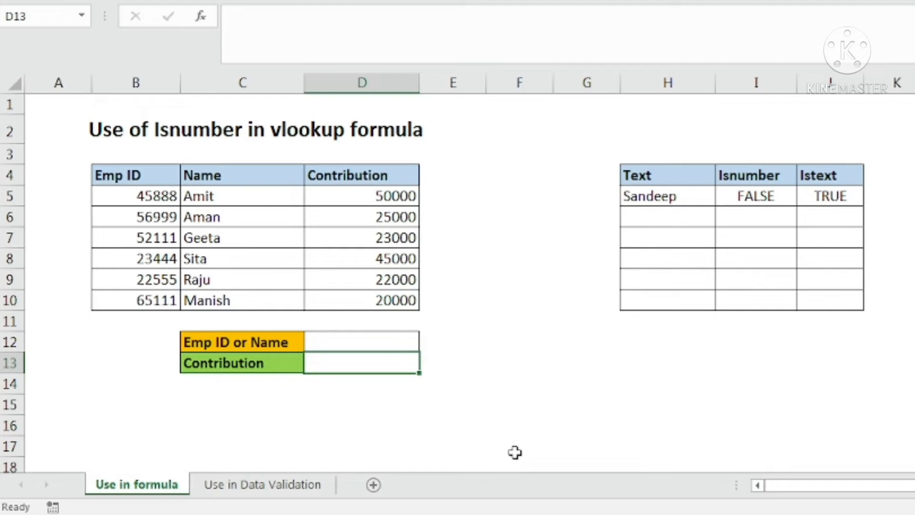
text(=if)
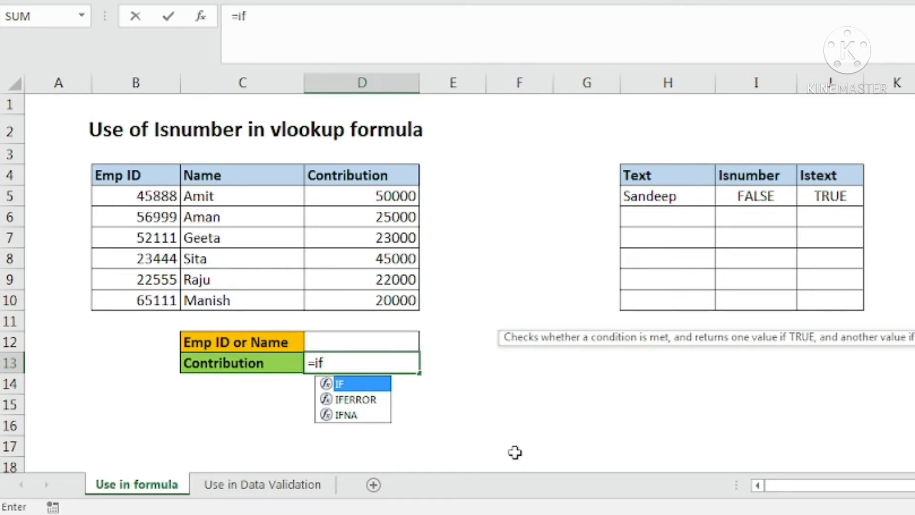
key(Tab)
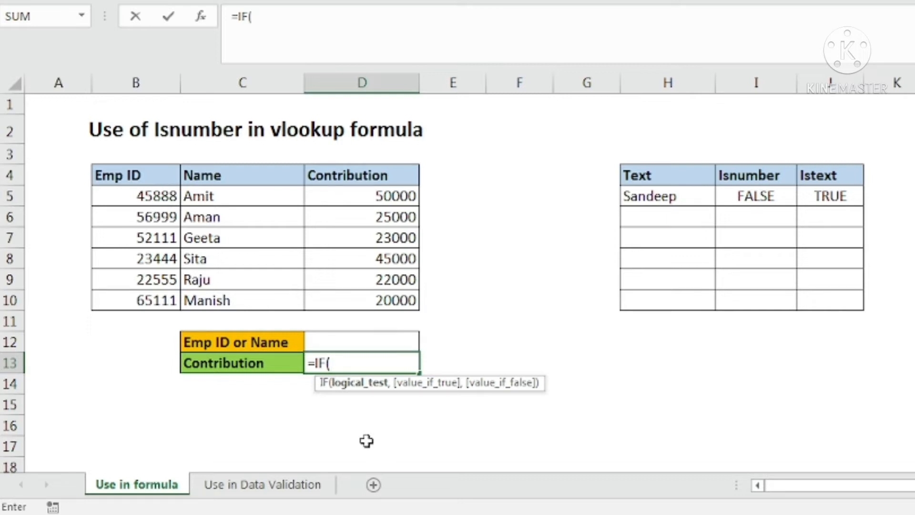
text(isunmber)
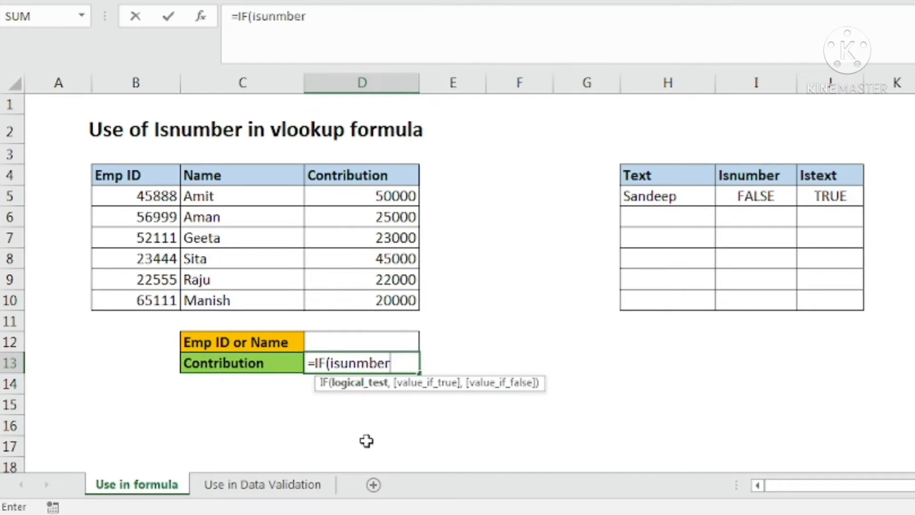
key(Return)
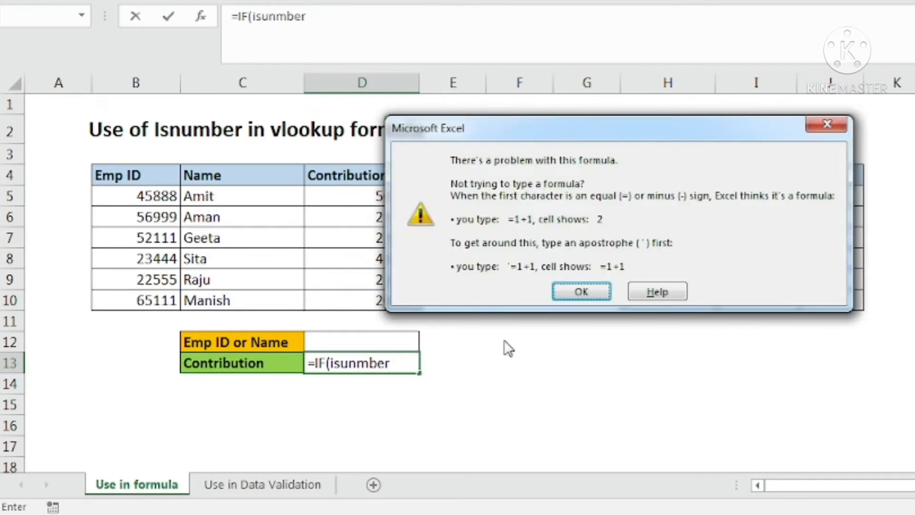
click(561, 290)
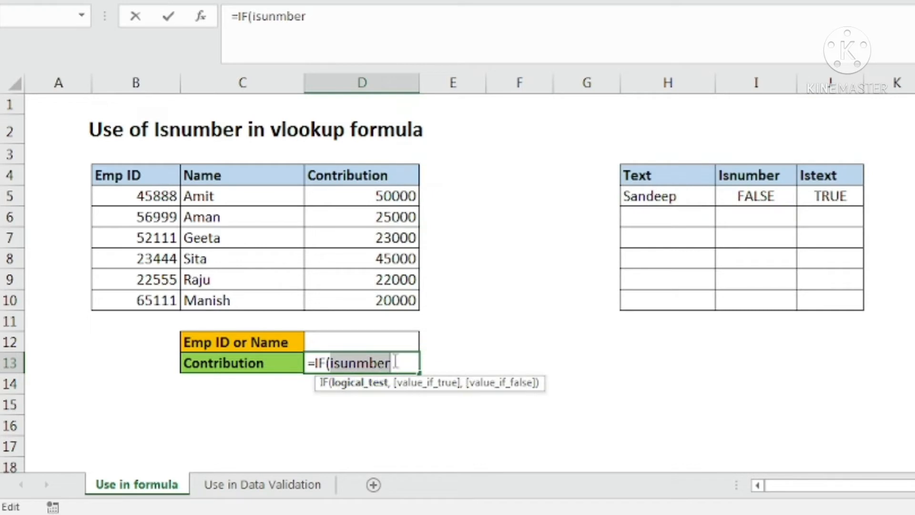
key(BackSpace)
key(BackSpace)
key(BackSpace)
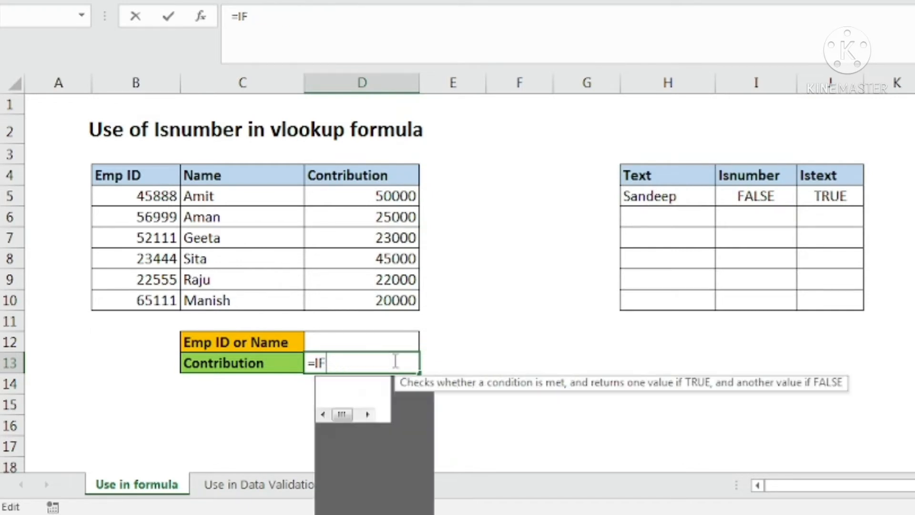
text(f)
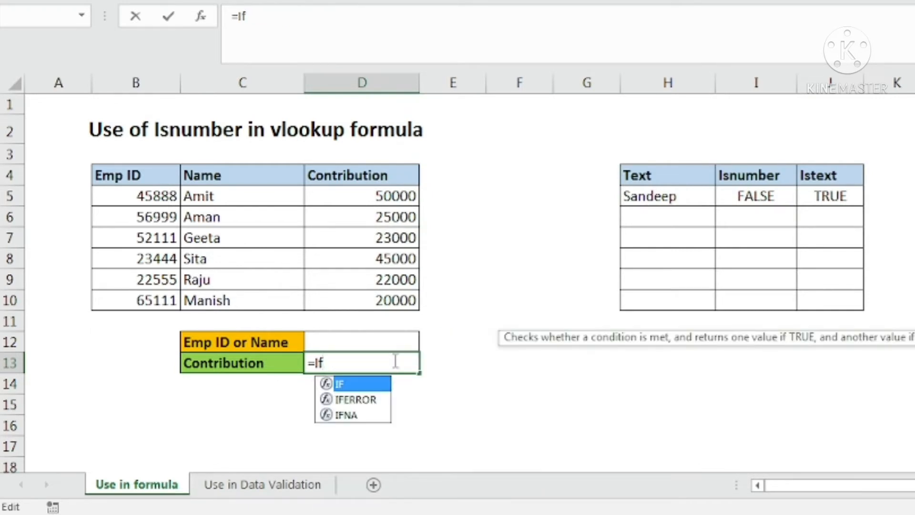
key(Tab)
Set the logical test of the IF formula in D13 to ISNUMBER(D12)
text(i)
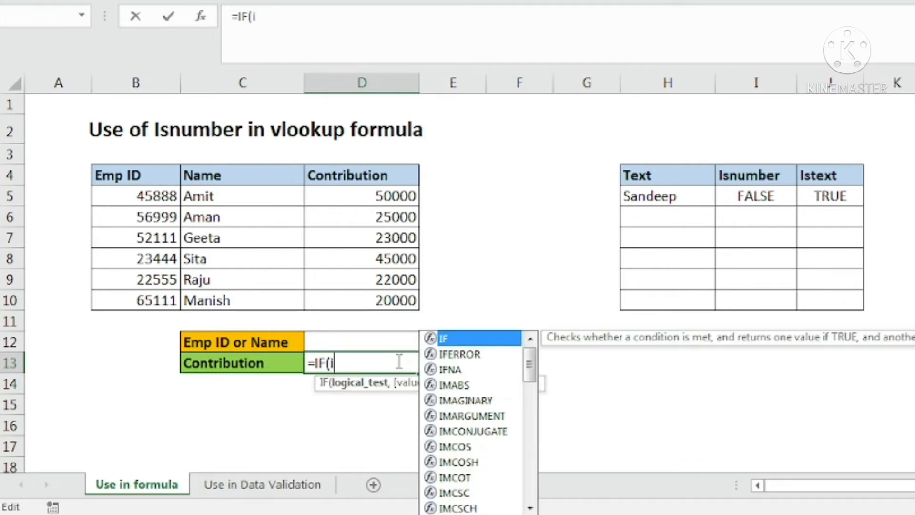
text(snumber)
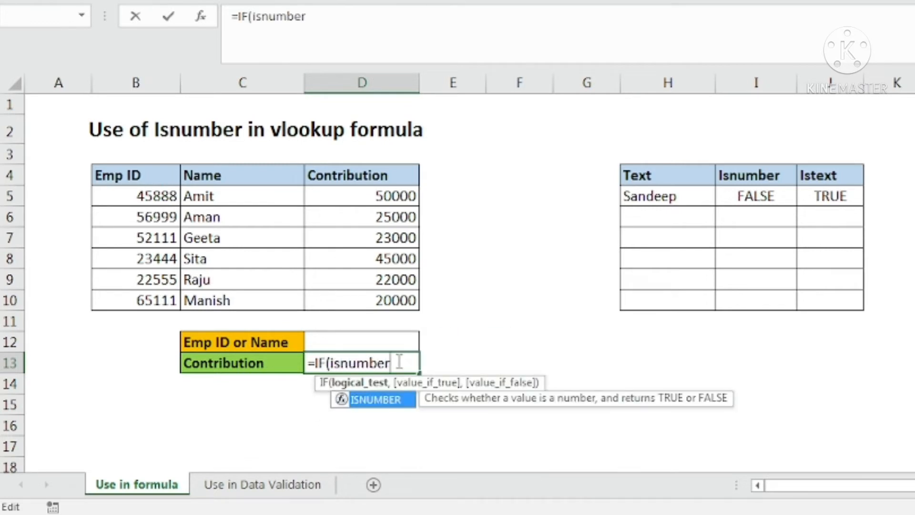
key(Tab)
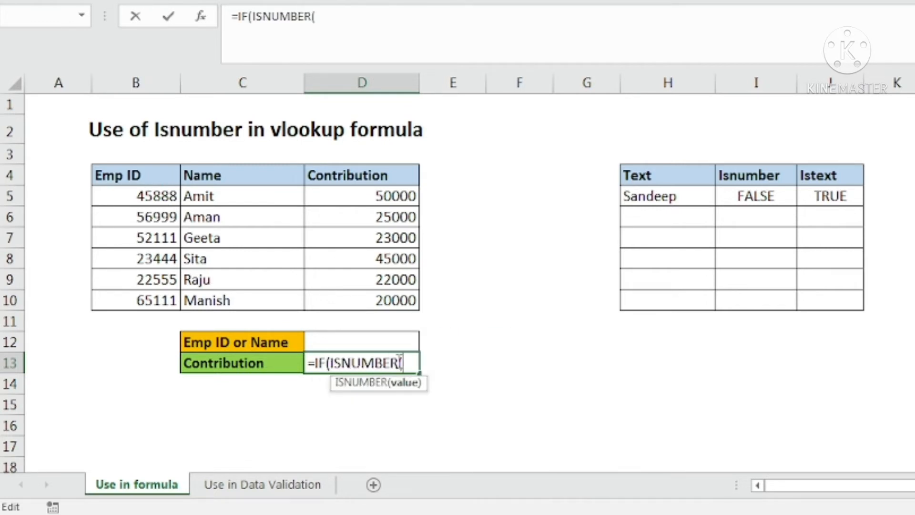
click(374, 342)
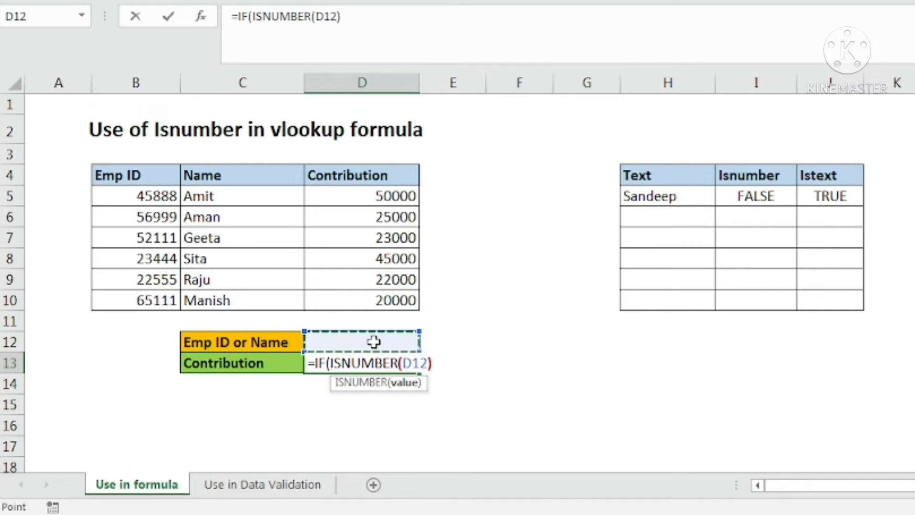
text())
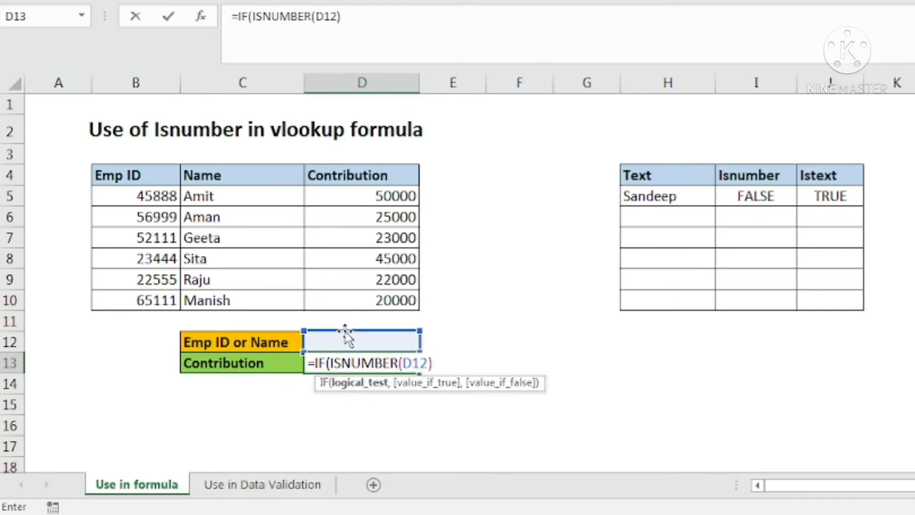
text(,)
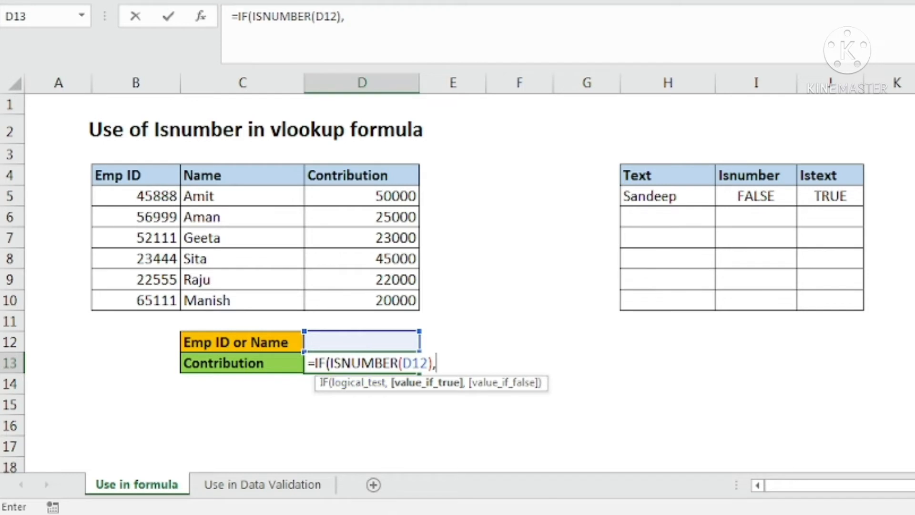
Add VLOOKUP(D12,$B$5:$D$10,3,0) as the value-if-true argument of the IF formula
mouse_move(411, 514)
text(vlook)
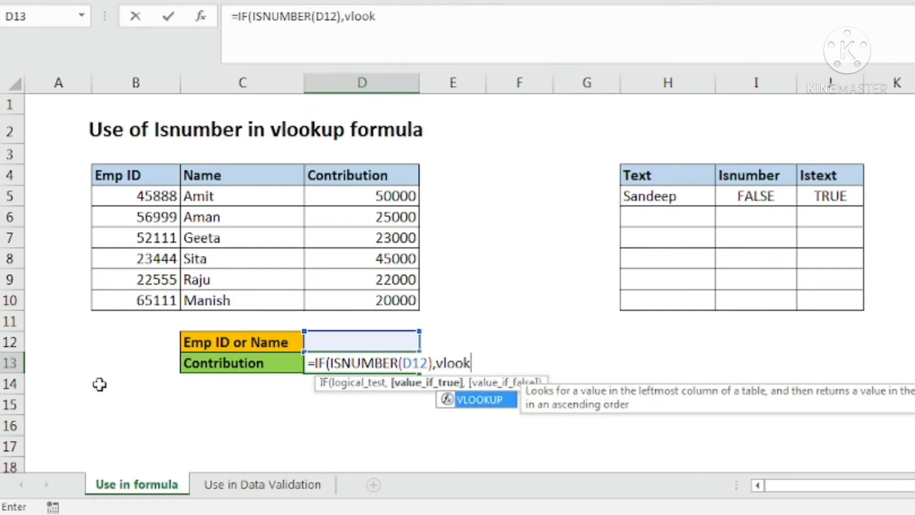
key(Tab)
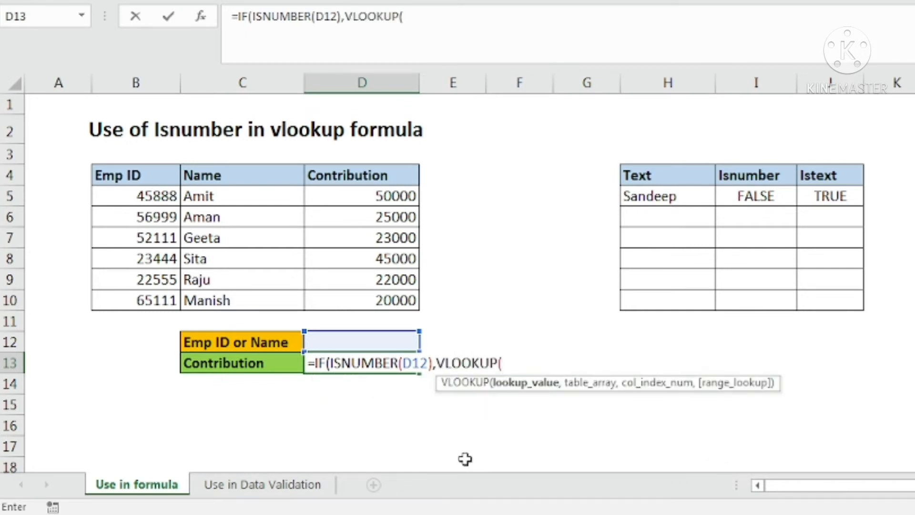
click(357, 341)
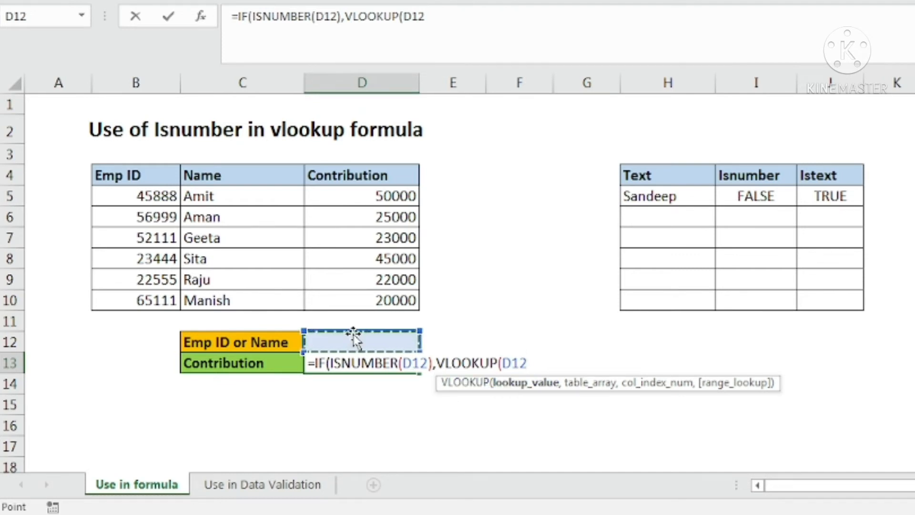
text(,)
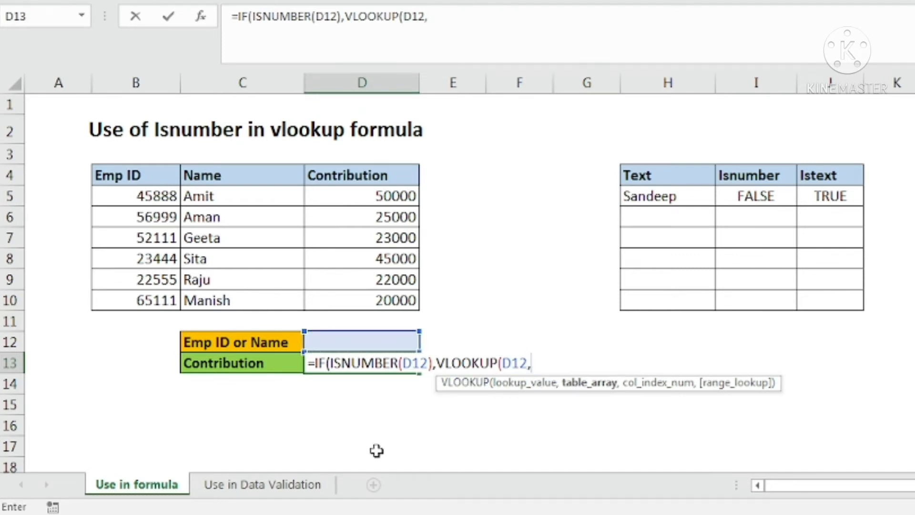
drag(145, 193, 380, 296)
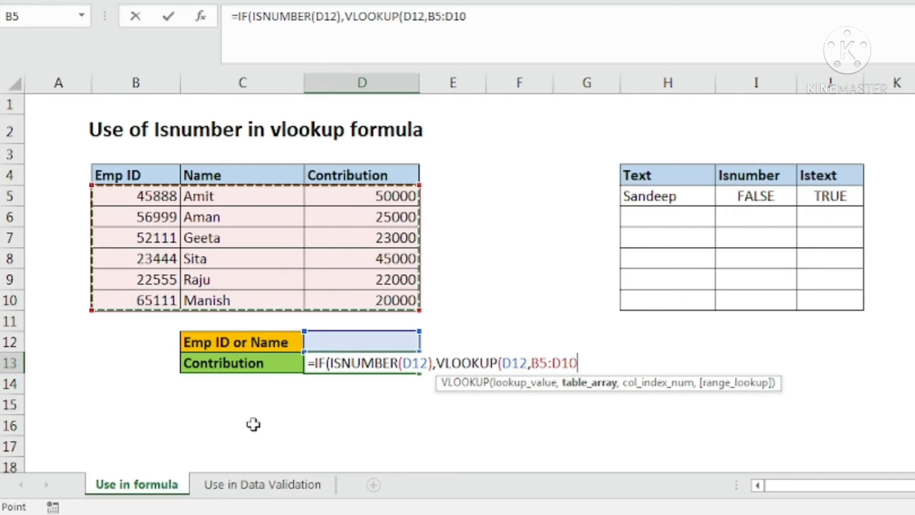
key(F4)
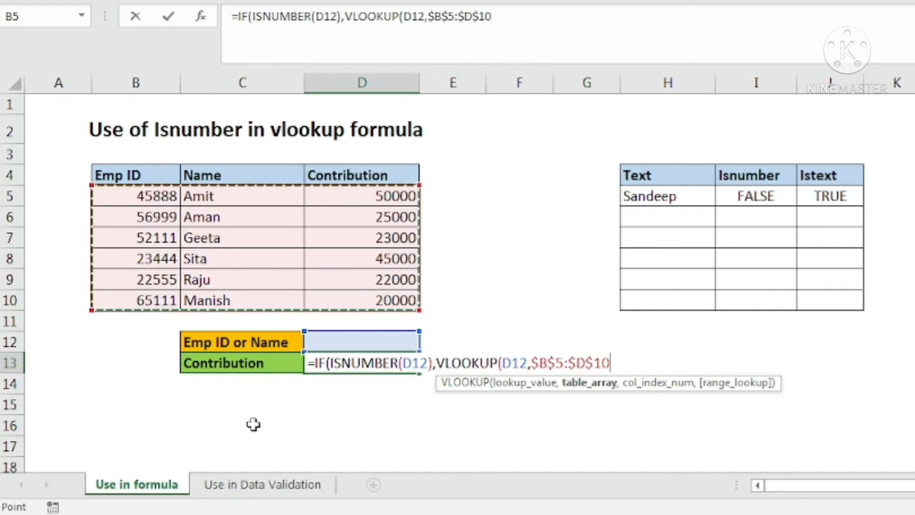
text(,)
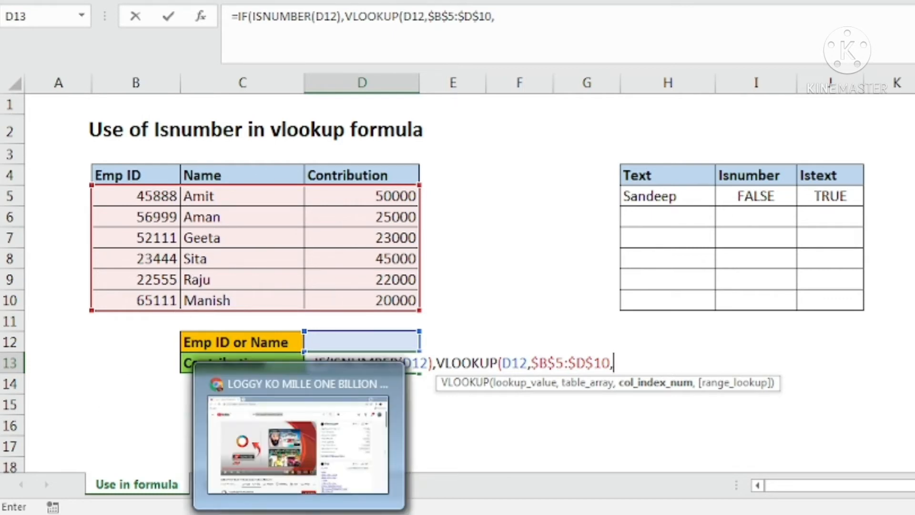
text(3,)
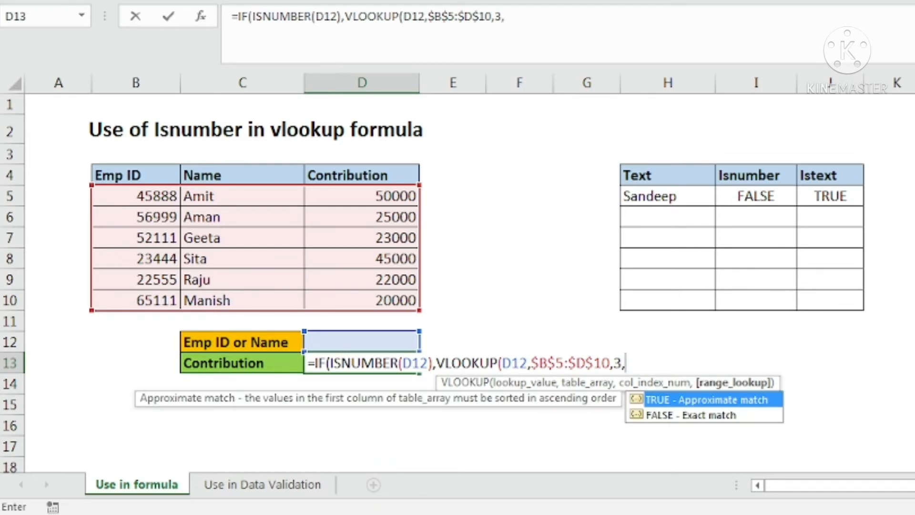
text(0))
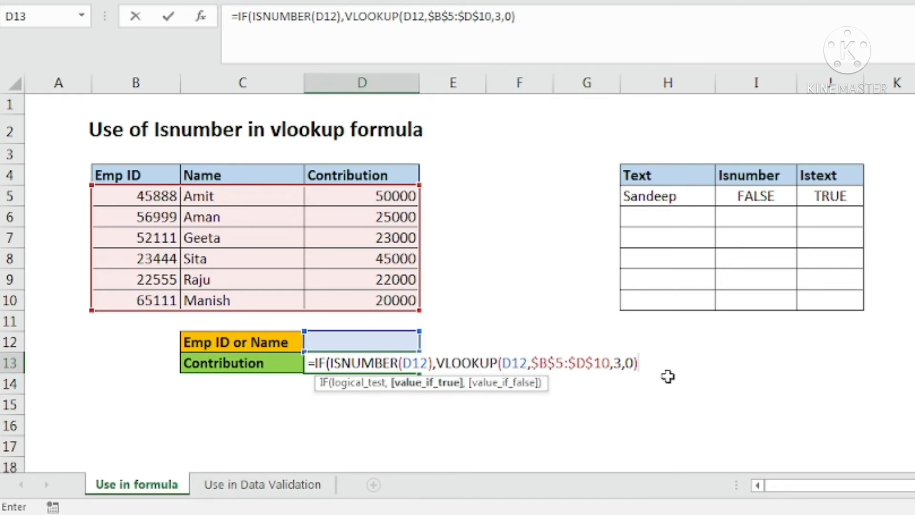
Add VLOOKUP(D12,$C$5:$D$10,2) as the value-if-false argument and enter the completed IF formula
text(,)
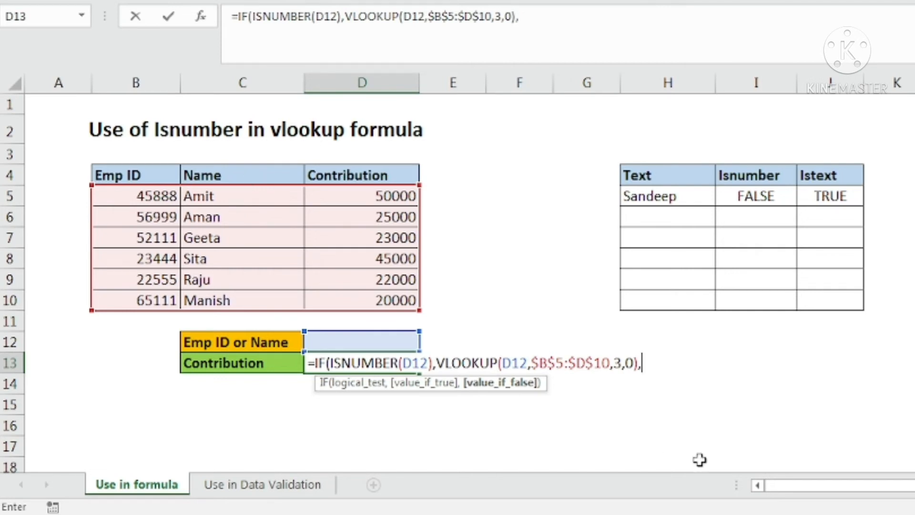
text(vlook)
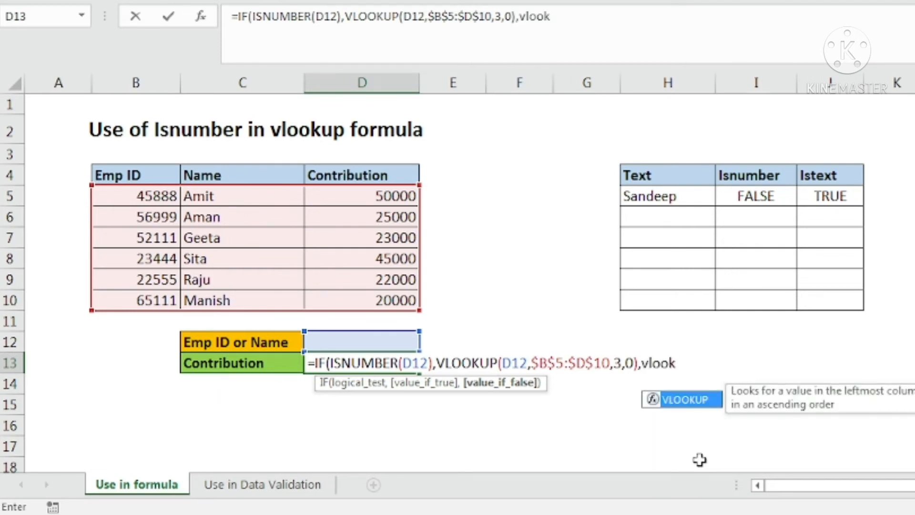
key(Tab)
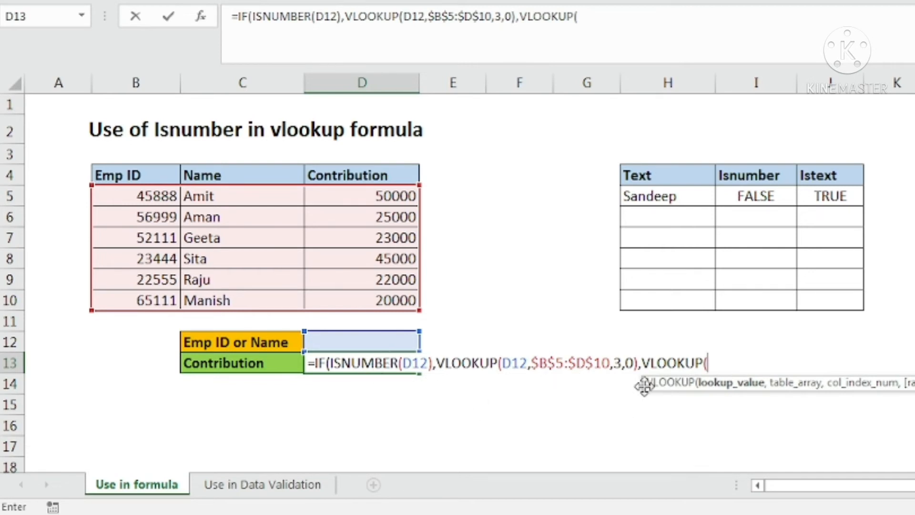
click(380, 342)
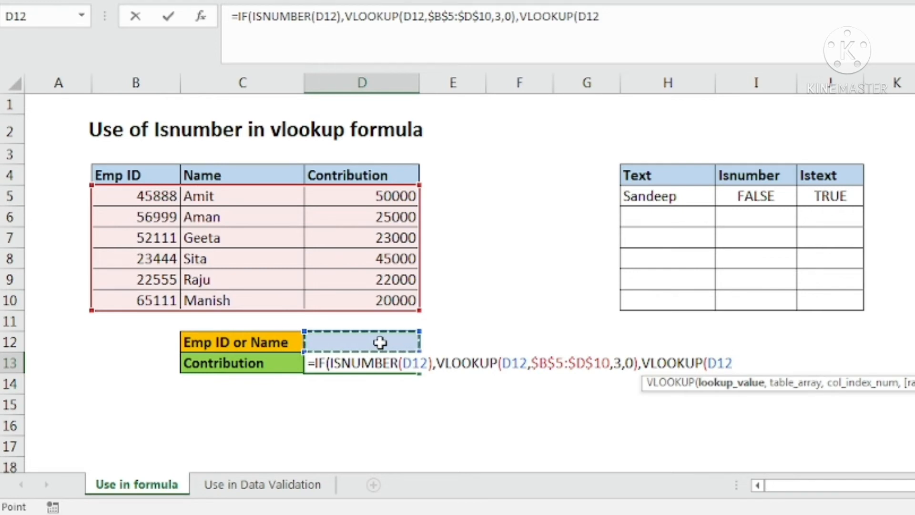
text(,)
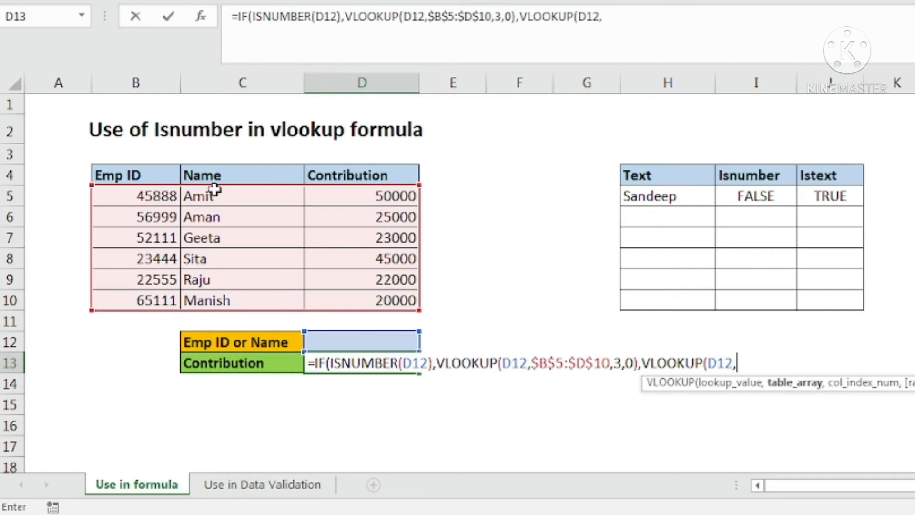
drag(216, 189, 331, 298)
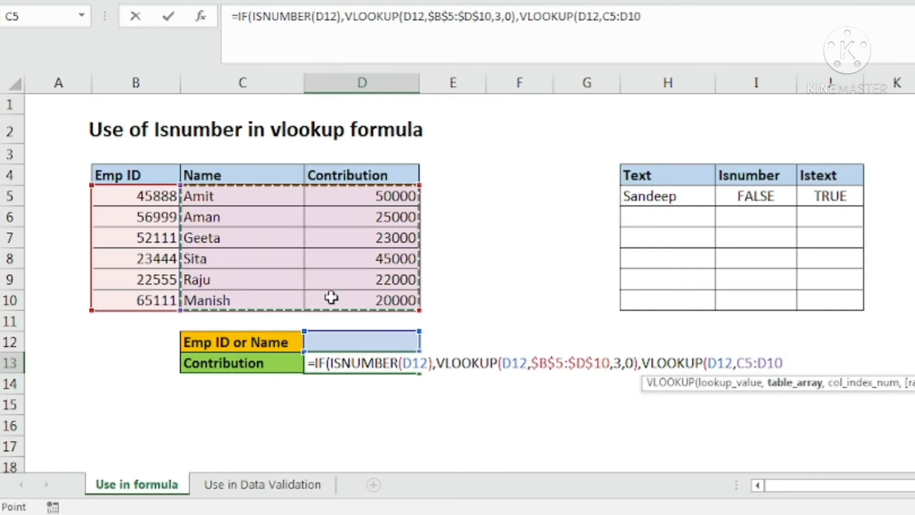
key(F4)
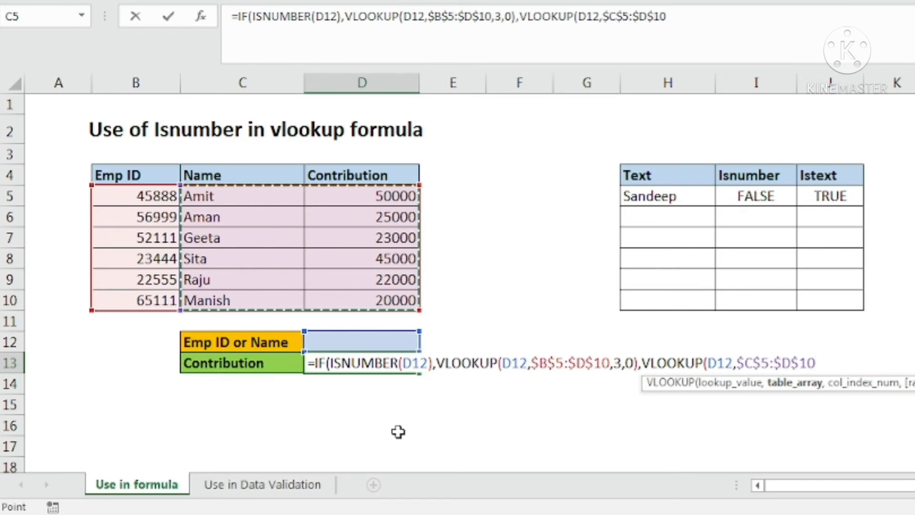
text(,)
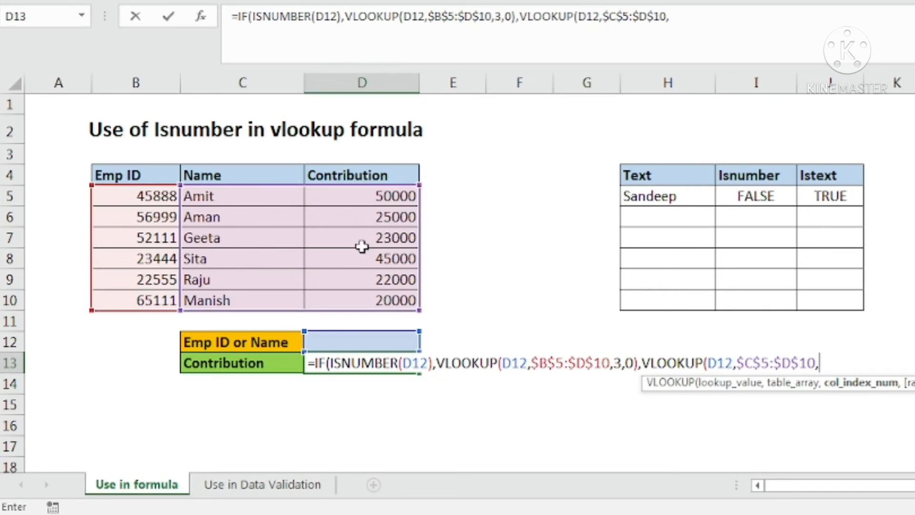
text(2)
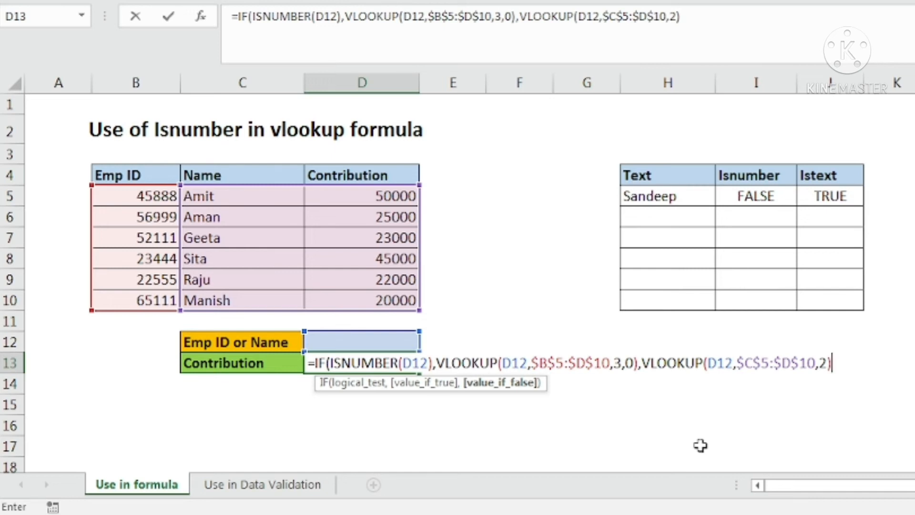
key(Return)
key(Return)
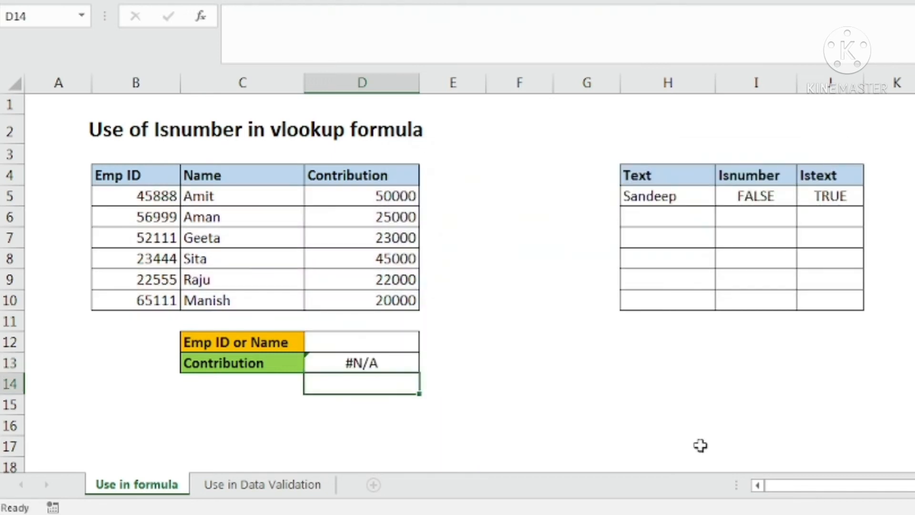
Review the completed formula in the Contribution lookup cell and select the empty Emp ID or Name cell
click(386, 366)
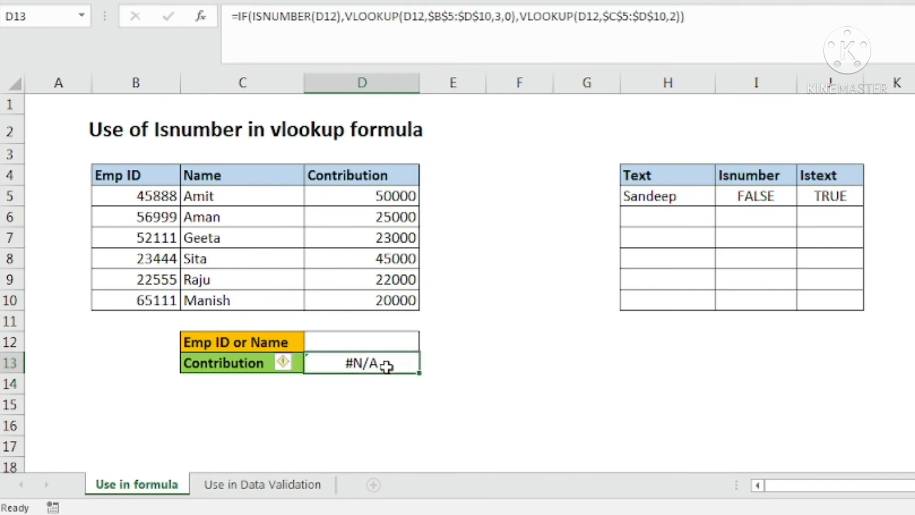
click(358, 344)
click(364, 362)
click(364, 340)
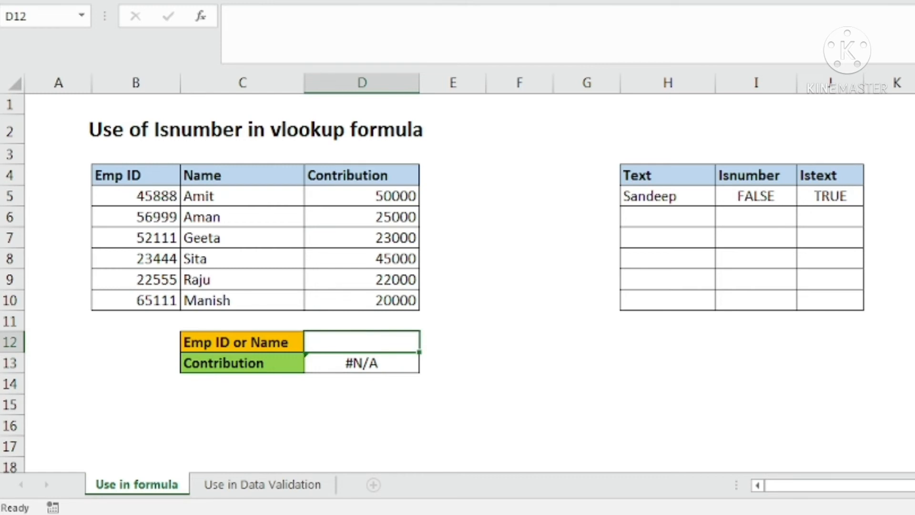
Test the Contribution lookup by entering the employee ID from B9 and the employee name from C5 in D12
text(22555)
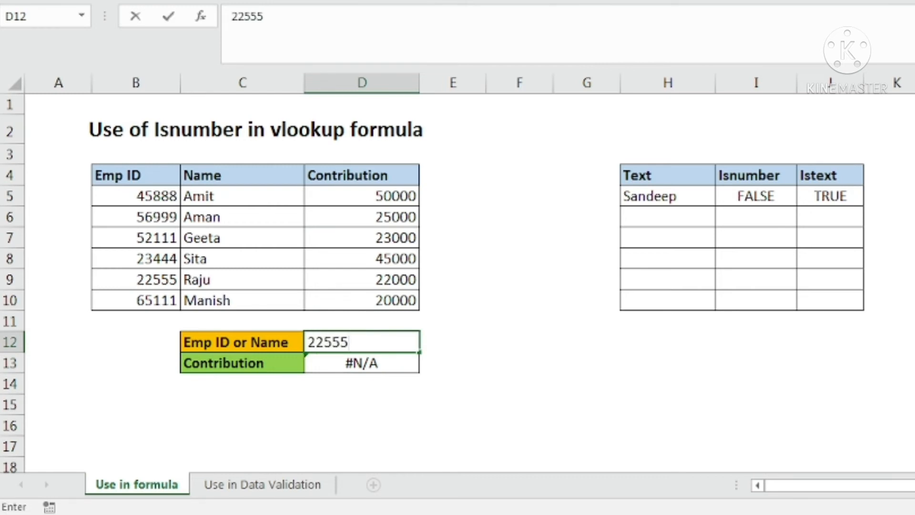
key(Return)
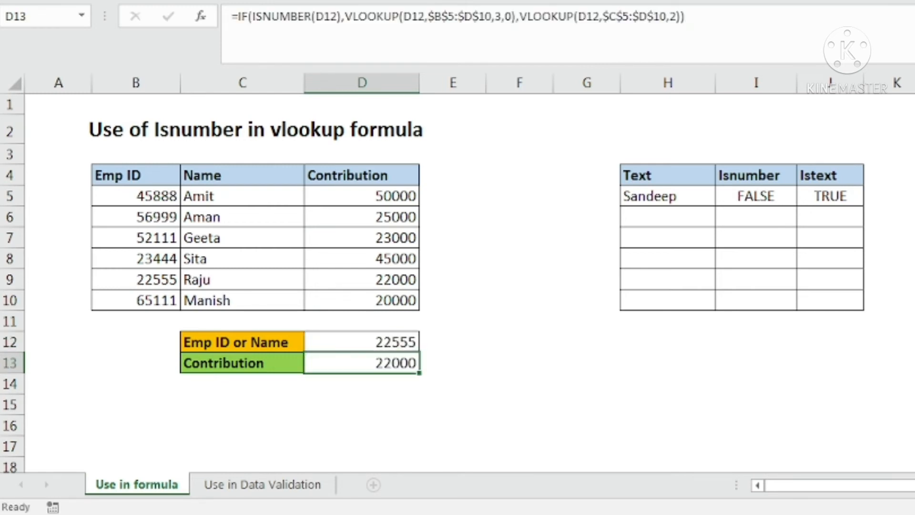
click(156, 282)
drag(156, 282, 412, 280)
click(375, 341)
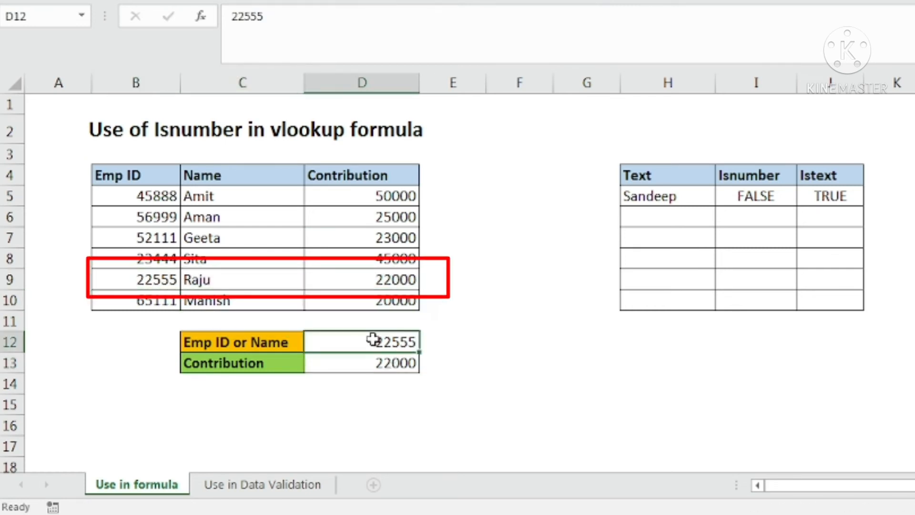
text(Amit)
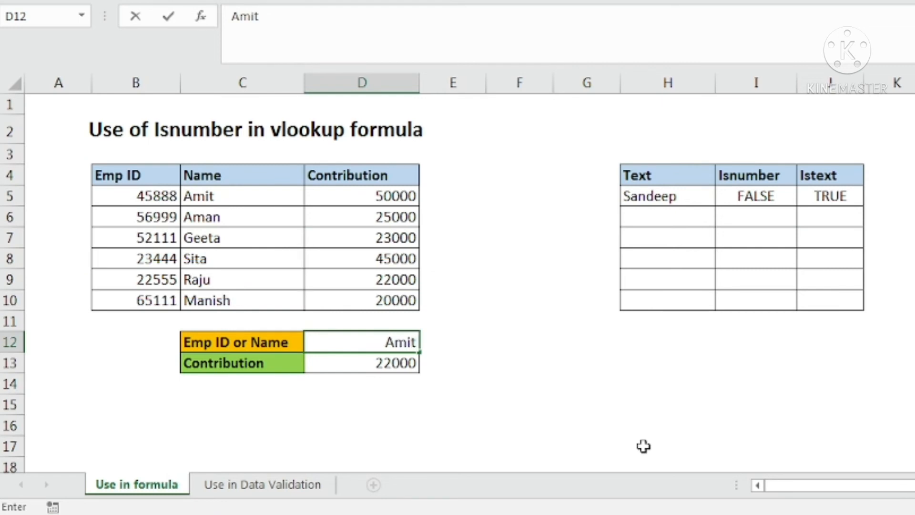
key(Return)
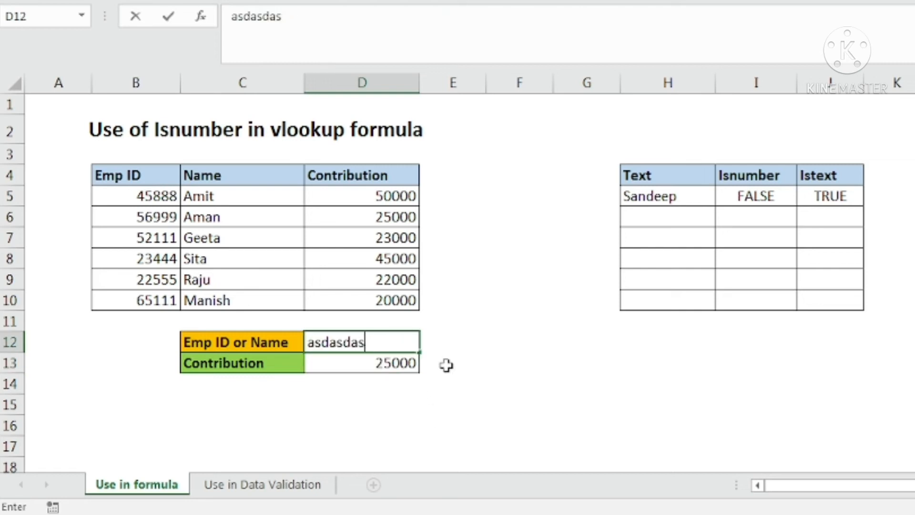
Clear the entry in the Emp ID or Name cell D12 so the lookup value is blank
key(BackSpace)
key(BackSpace)
key(BackSpace)
key(BackSpace)
key(BackSpace)
key(BackSpace)
key(BackSpace)
key(BackSpace)
key(Return)
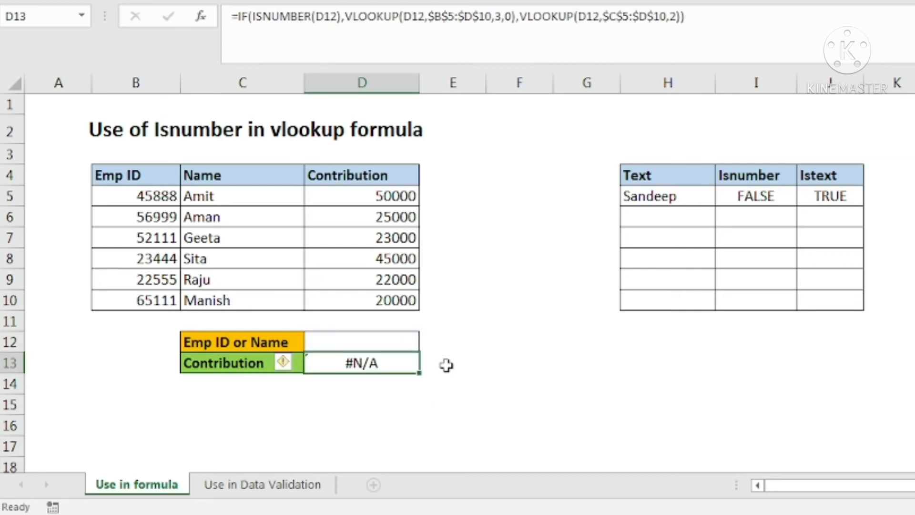
Insert the IFERROR function before IF in the Contribution formula in D13
click(353, 341)
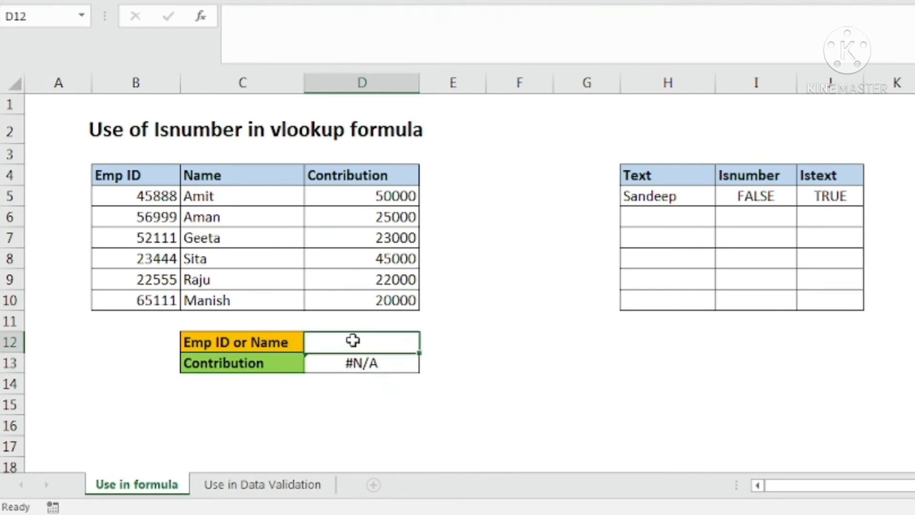
click(359, 380)
click(362, 364)
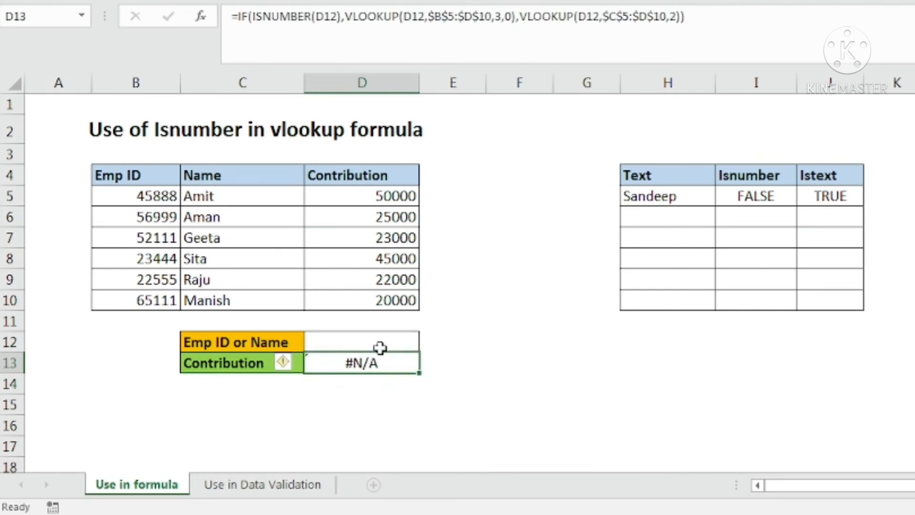
click(241, 18)
text(iferro)
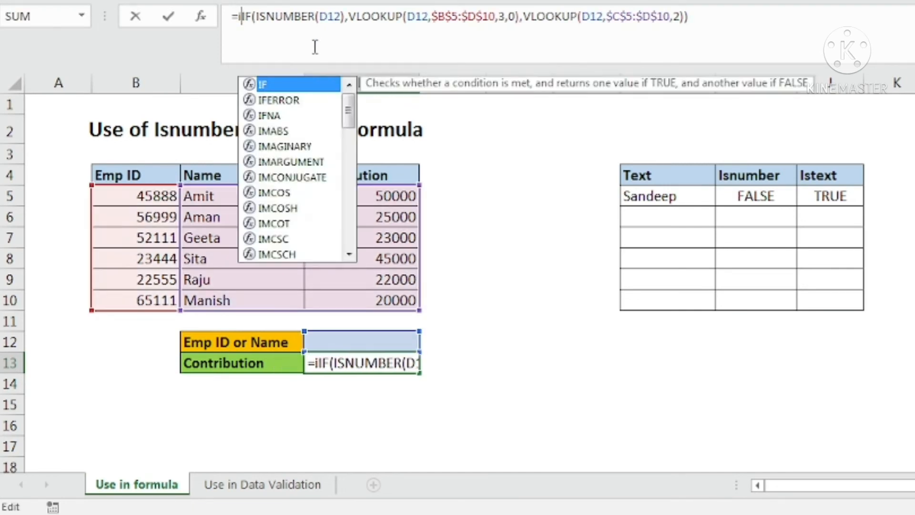
key(BackSpace)
key(BackSpace)
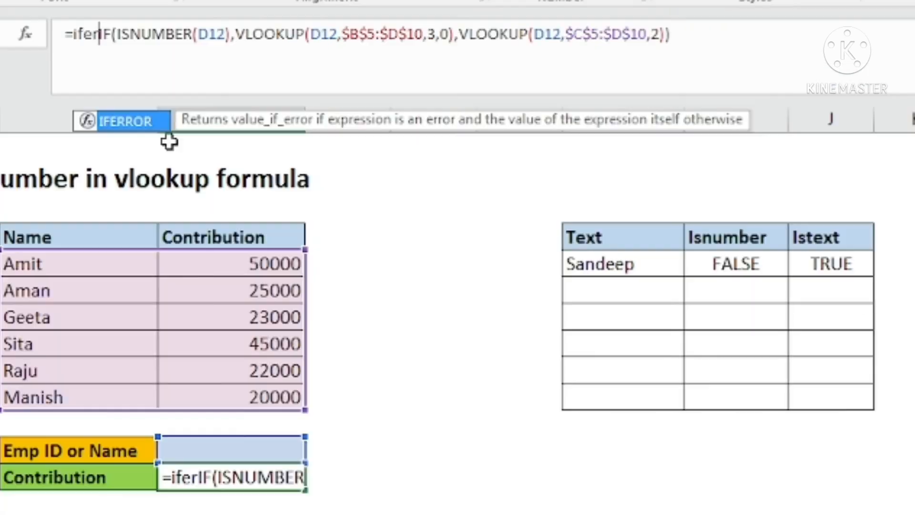
key(Tab)
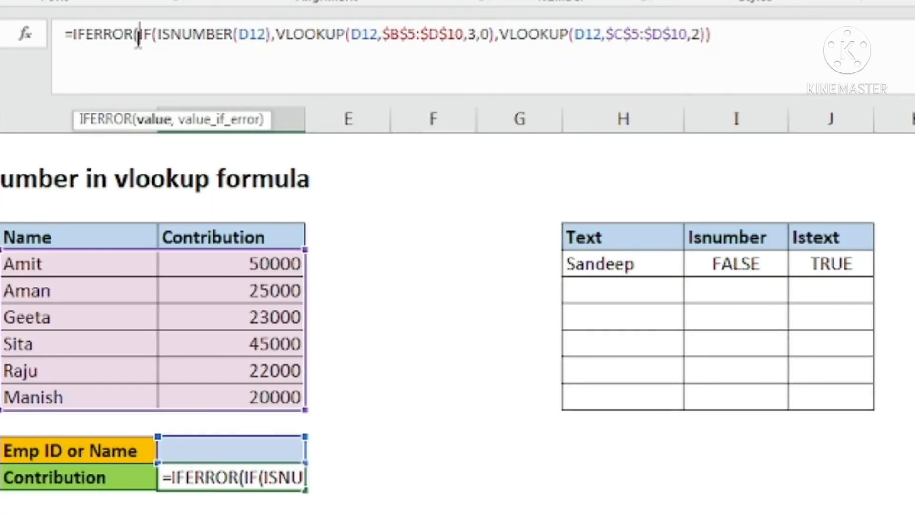
Add "Emp Id or name not found" as the IFERROR value_if_error argument, enter the formula, and select D12
click(743, 34)
text(,)
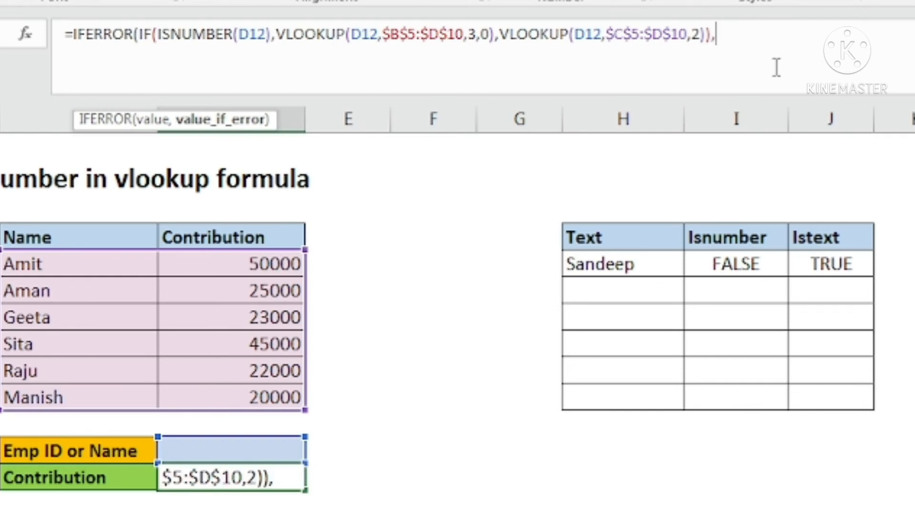
text("Emp Id)
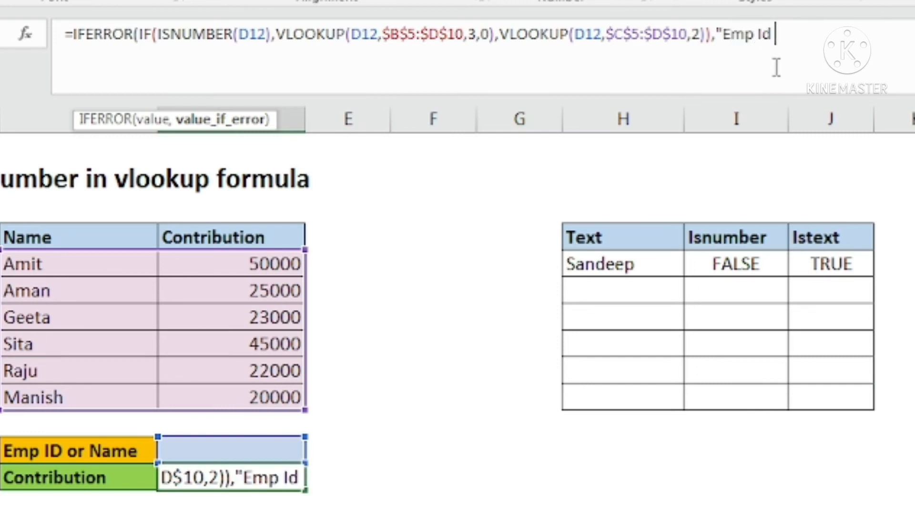
key(BackSpace)
key(BackSpace)
text(d or name not)
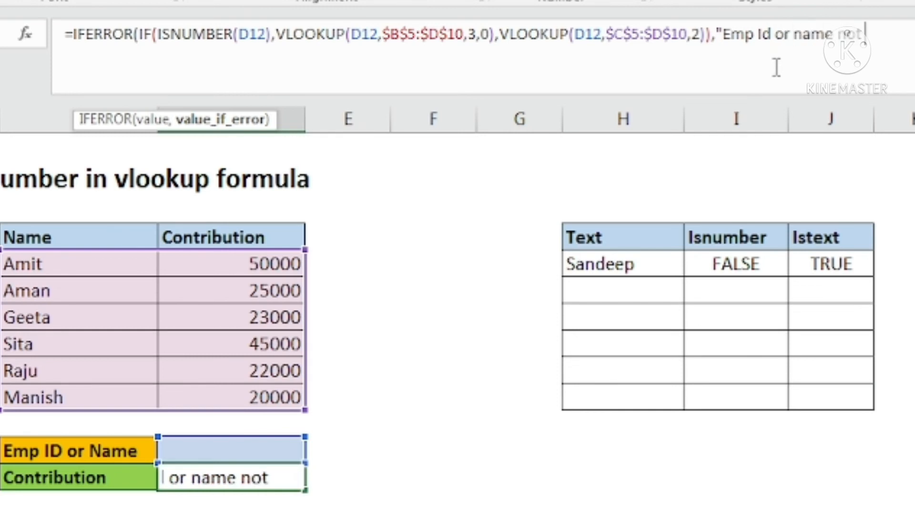
text( found))
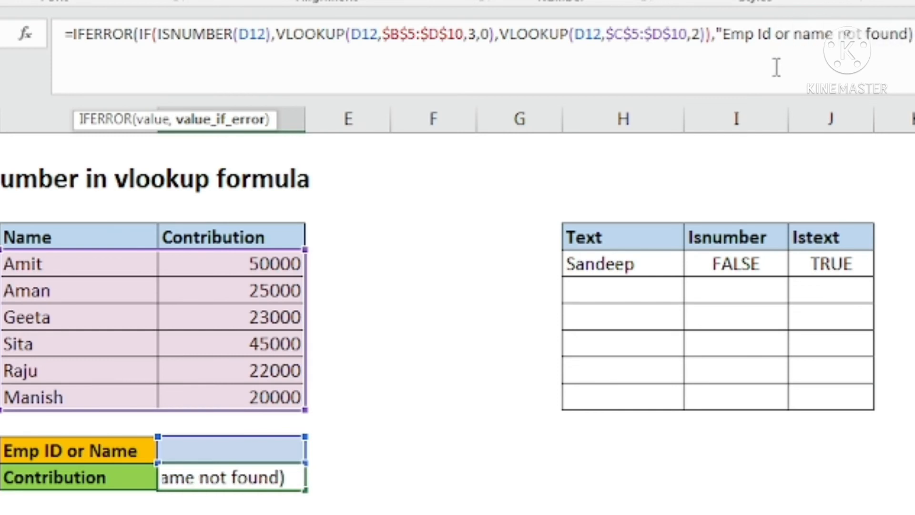
key(BackSpace)
text("))
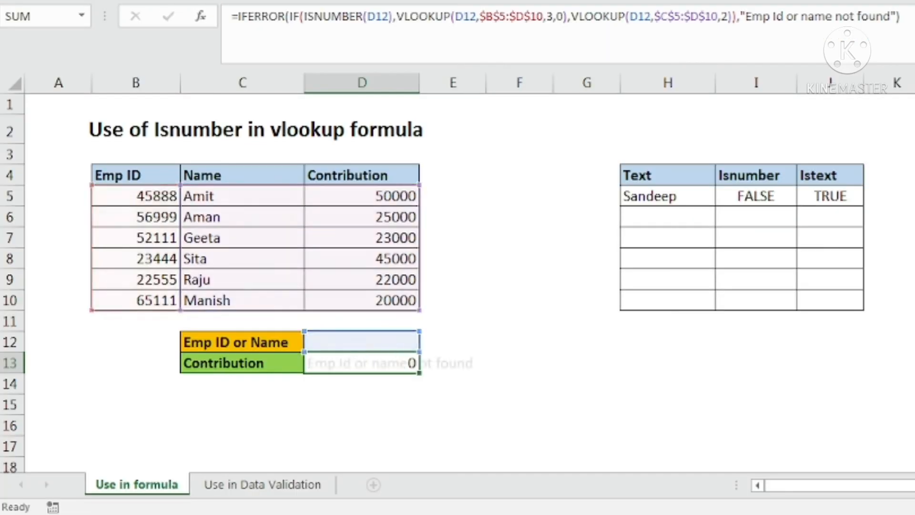
key(Return)
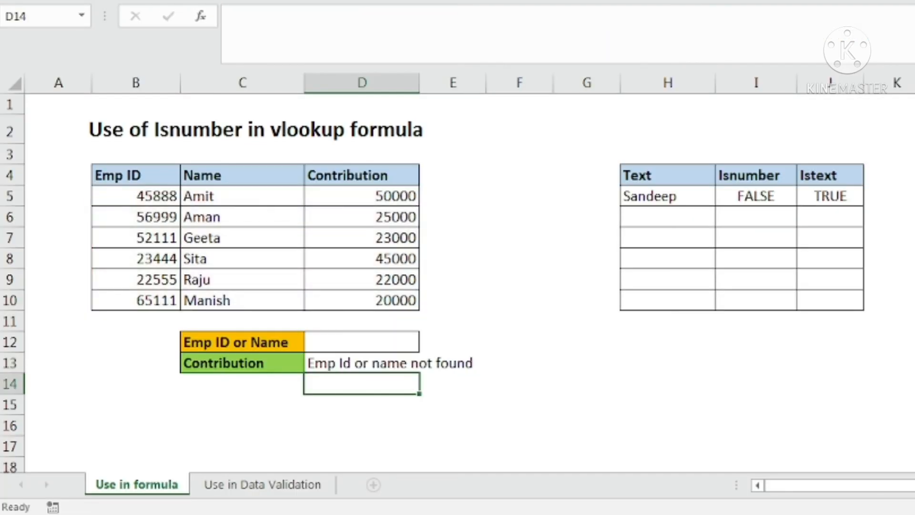
click(337, 351)
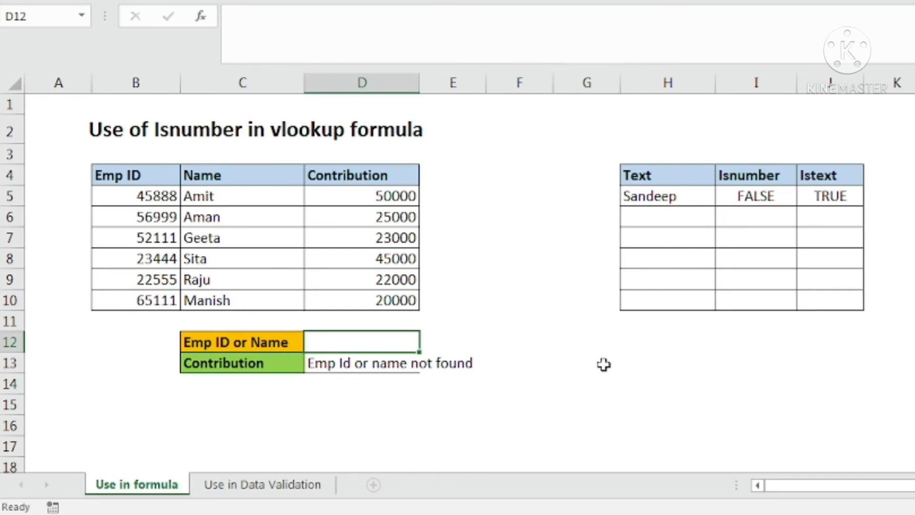
Switch to the Use in Data Validation sheet and examine the blank Emp Id and Name columns
click(245, 485)
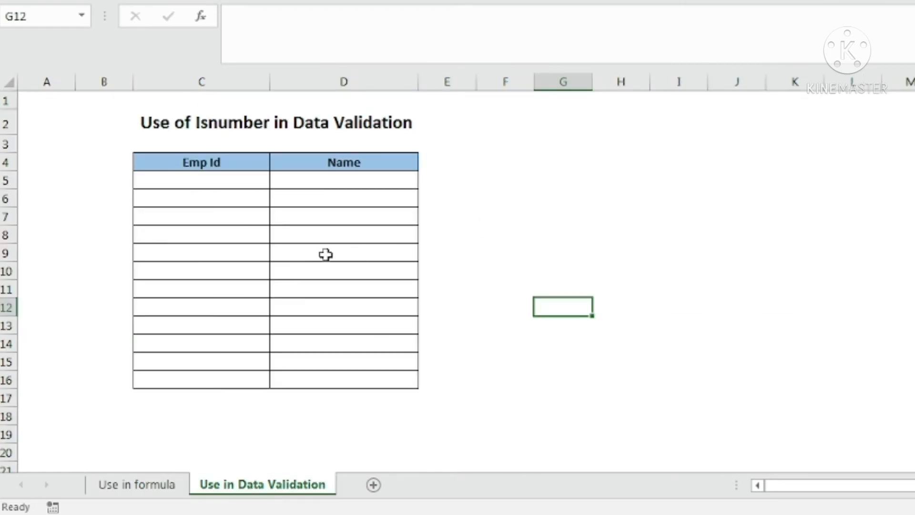
click(304, 432)
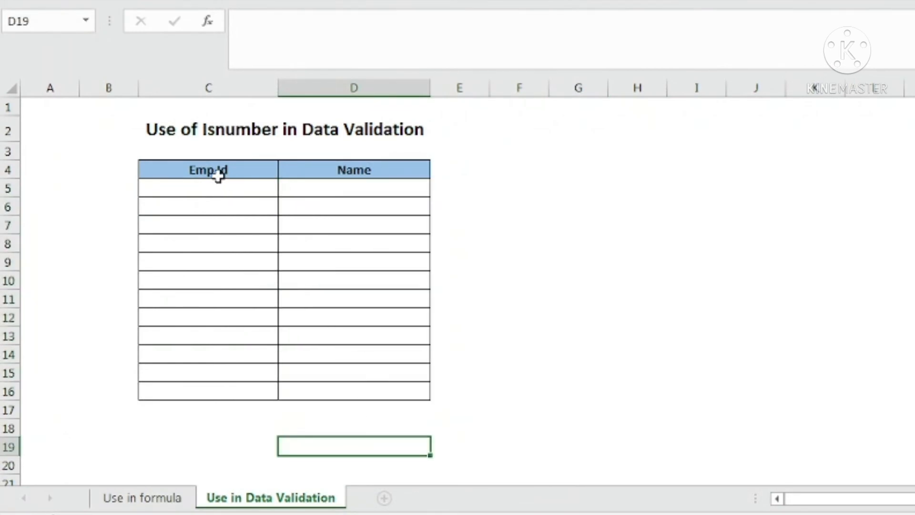
drag(210, 172, 315, 172)
click(215, 169)
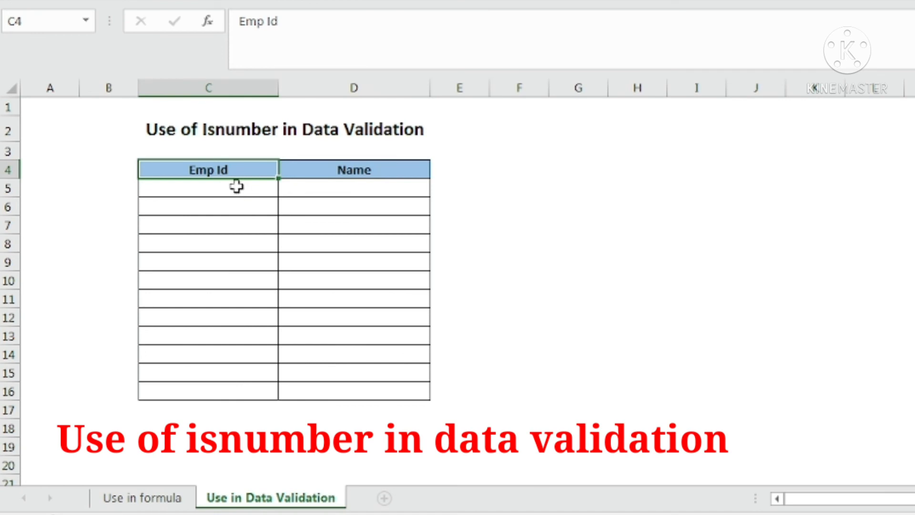
drag(237, 187, 243, 262)
click(352, 171)
drag(353, 185, 350, 257)
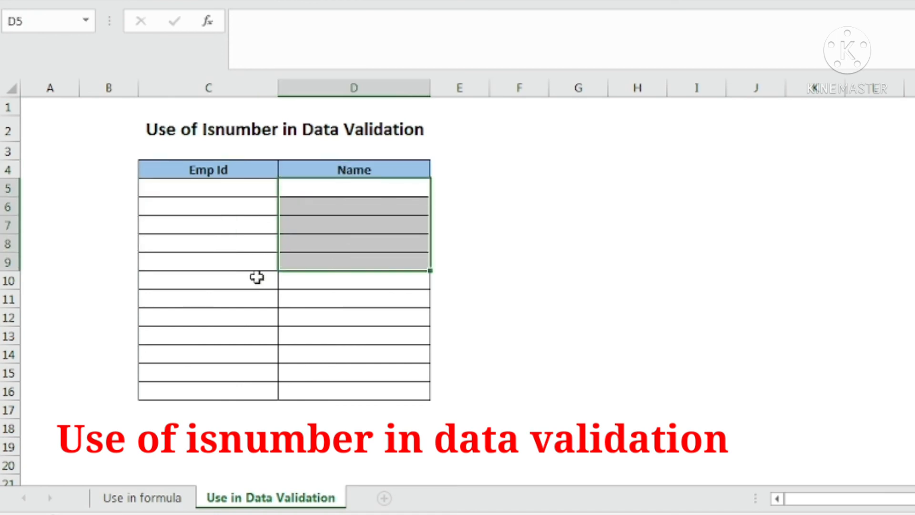
click(204, 174)
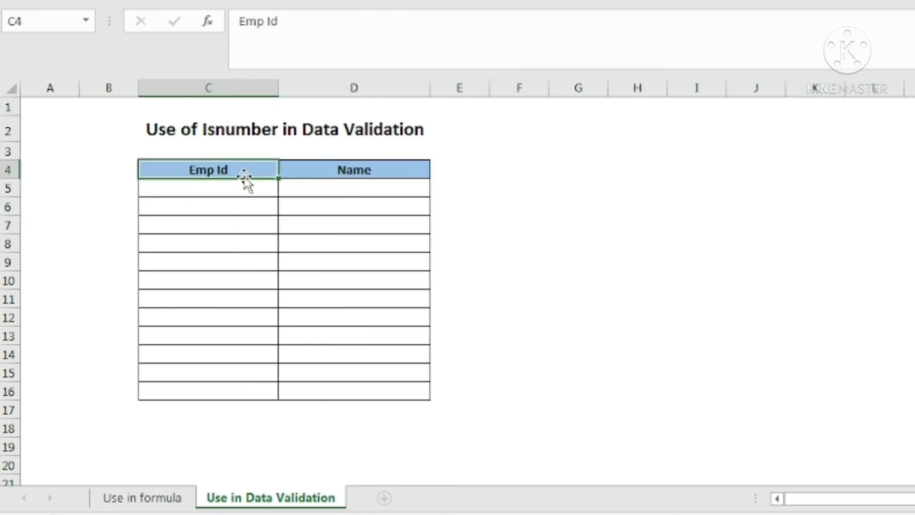
click(220, 190)
drag(220, 190, 210, 310)
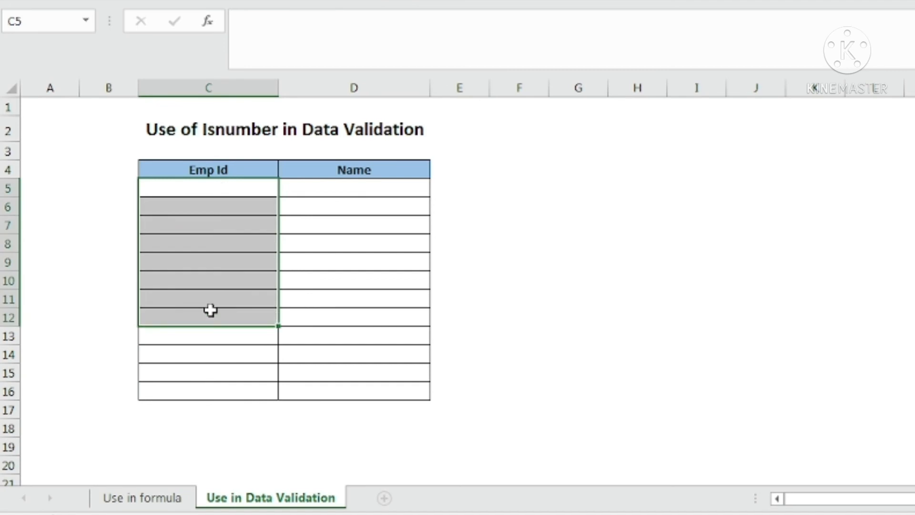
click(351, 172)
drag(352, 189, 327, 347)
Open data validation for the Emp Id cells C5:C16 and set the allowed criteria to Custom
click(207, 189)
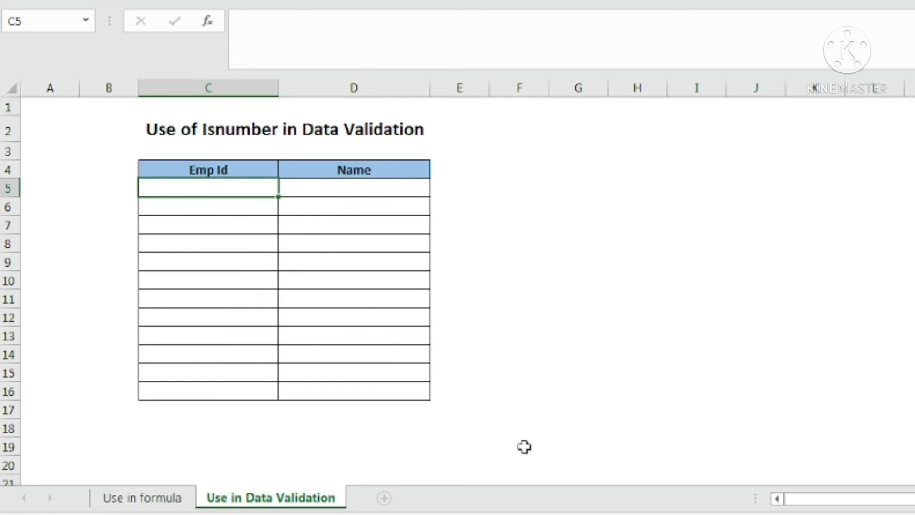
shift+click(231, 392)
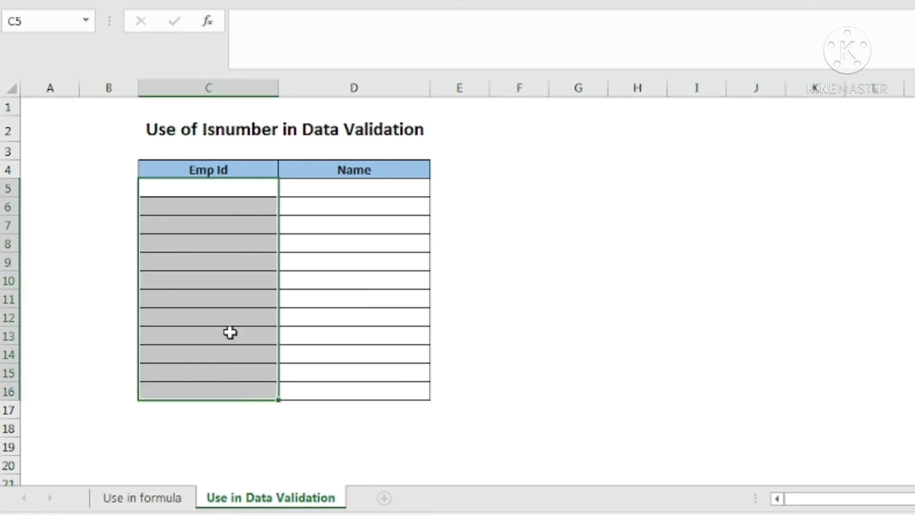
key(alt+d+l)
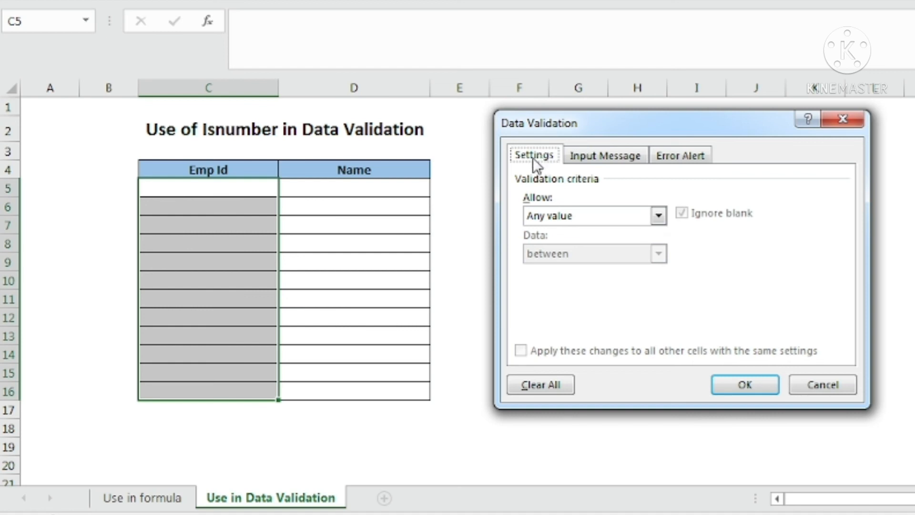
click(547, 217)
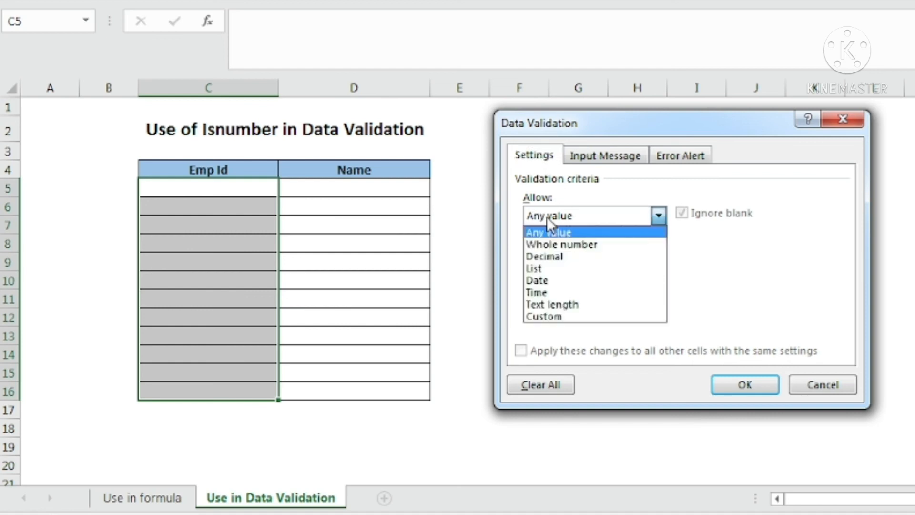
click(547, 317)
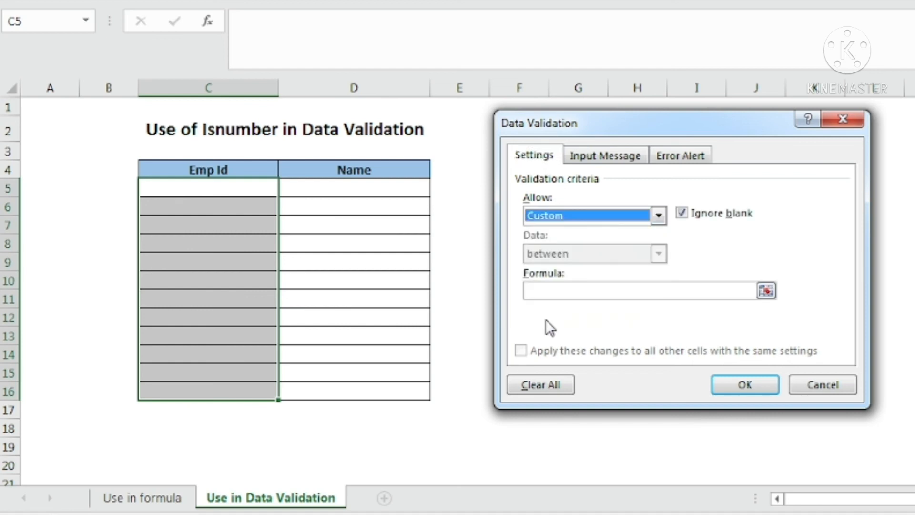
Enter =isnumber(C5:C16) as the custom validation formula for the Emp Id cells
click(544, 289)
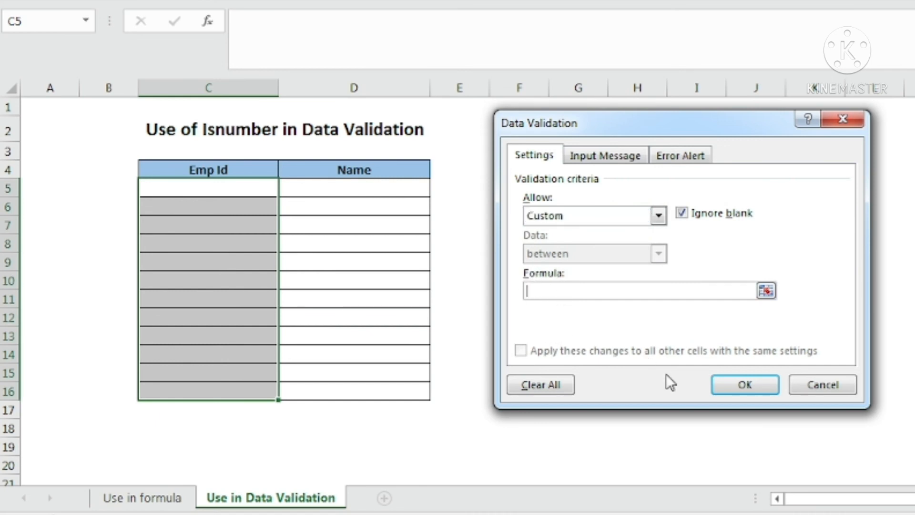
text(=isnumber()
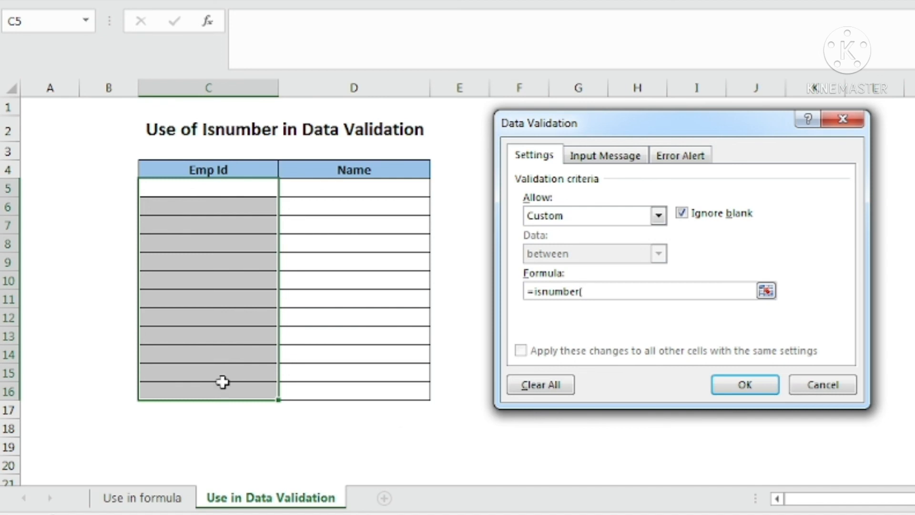
drag(234, 188, 217, 398)
text())
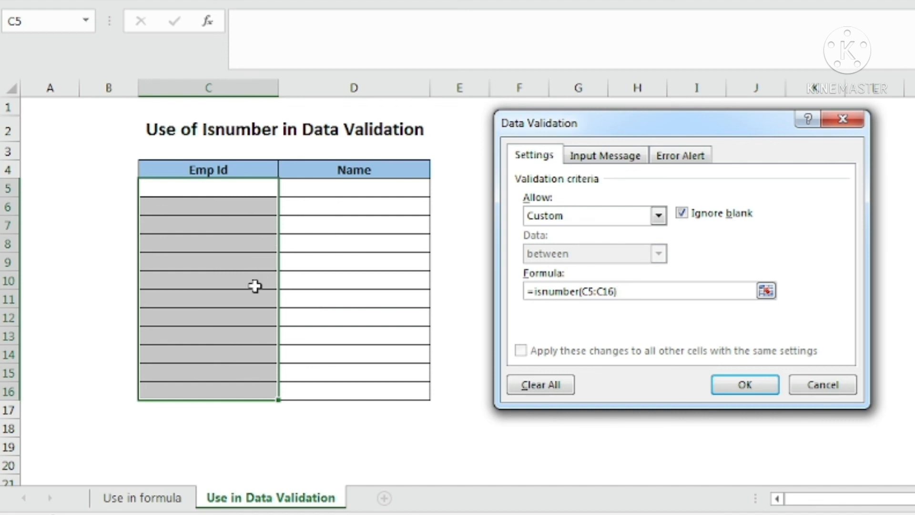
Set the validation's error alert message to "Input only numbers" for the Emp Id cells
click(691, 158)
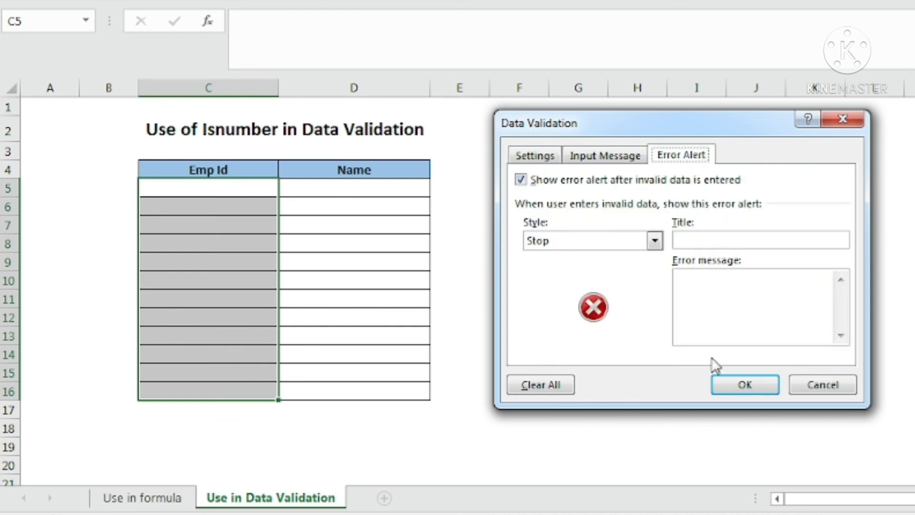
click(709, 303)
text(Input)
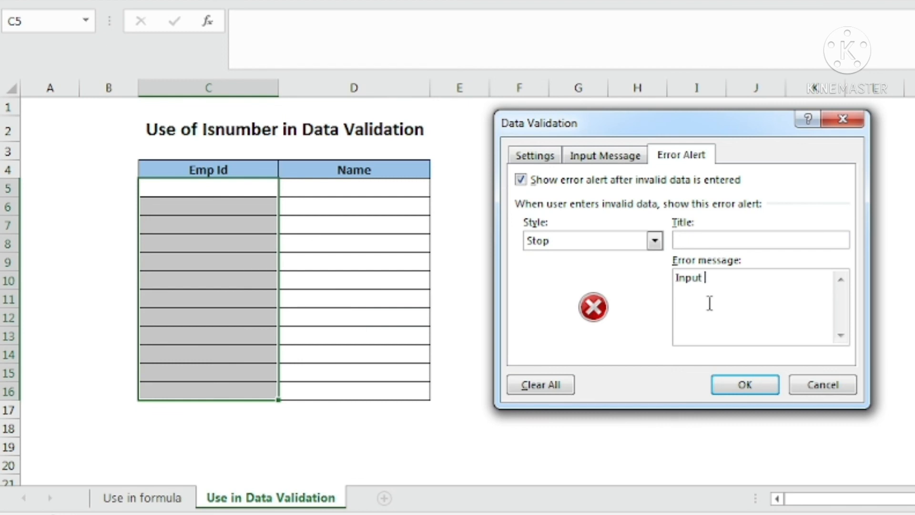
text( only numbers)
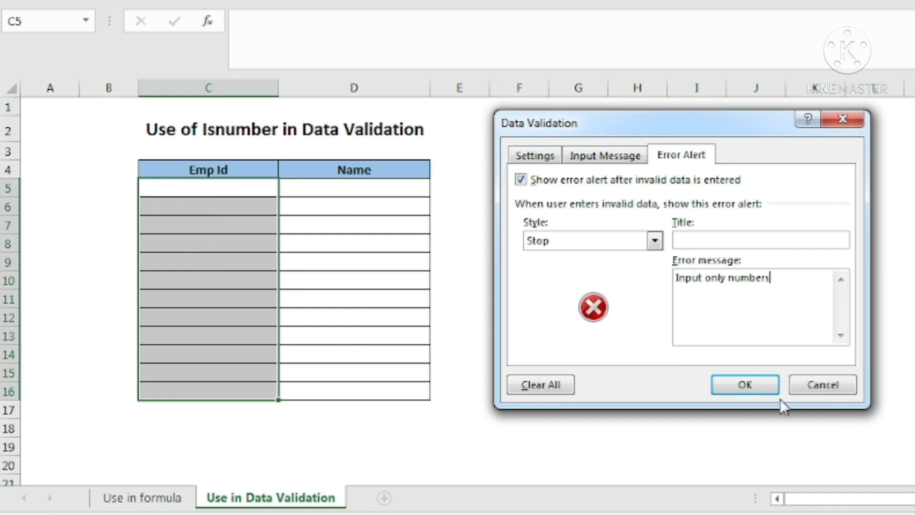
Apply the Emp Id validation and test it by entering a five-digit employee ID in cell C5
click(759, 387)
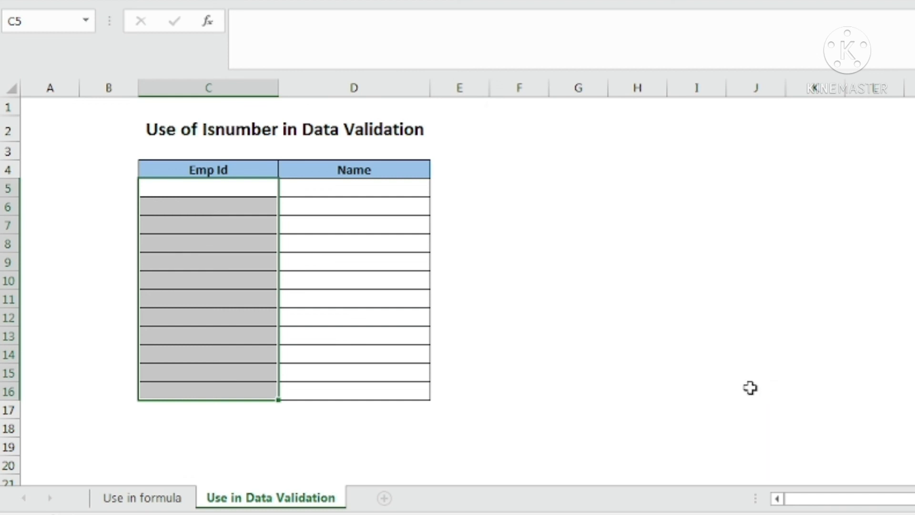
click(253, 188)
text(56698)
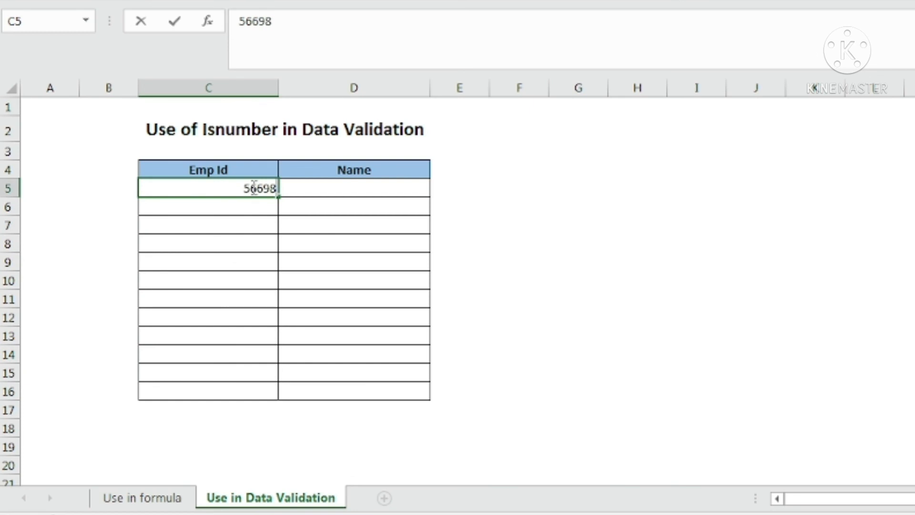
key(Return)
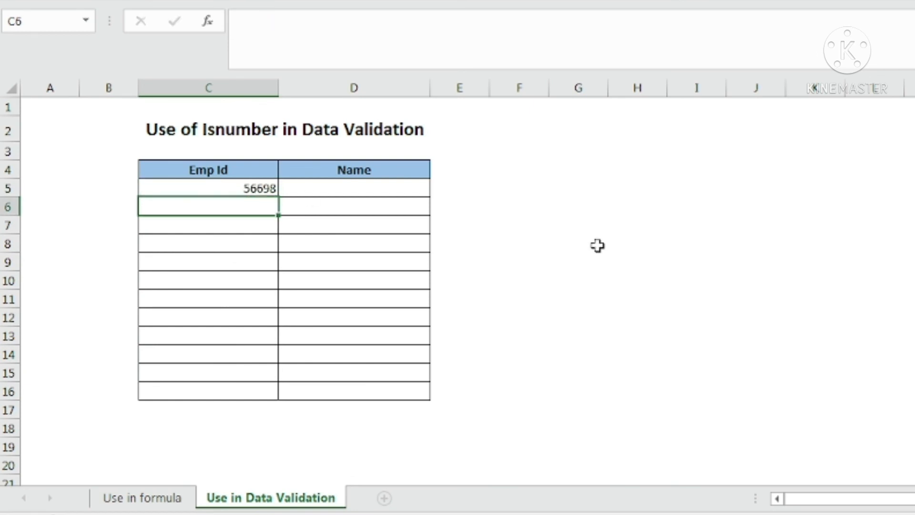
Try to enter a person's name in Emp Id cell C6, discard that entry, and clear the test ID from C5
text(Amit)
key(Return)
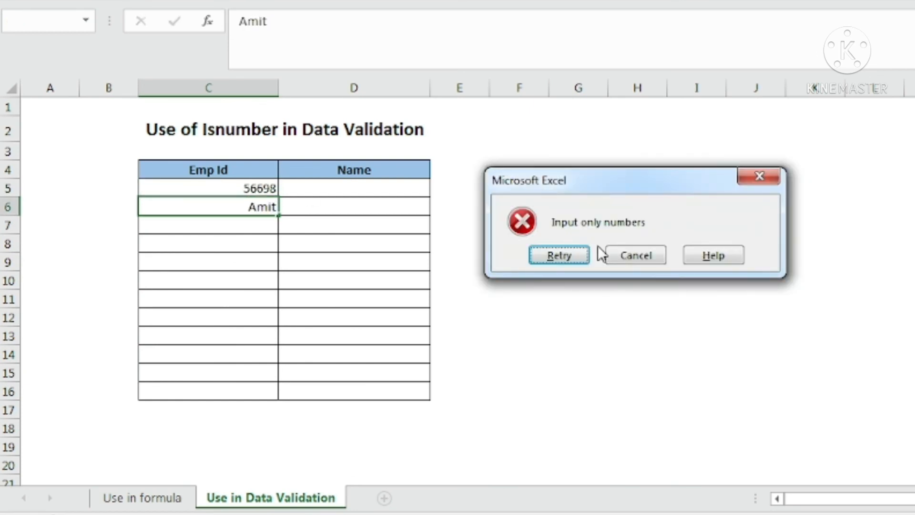
key(Return)
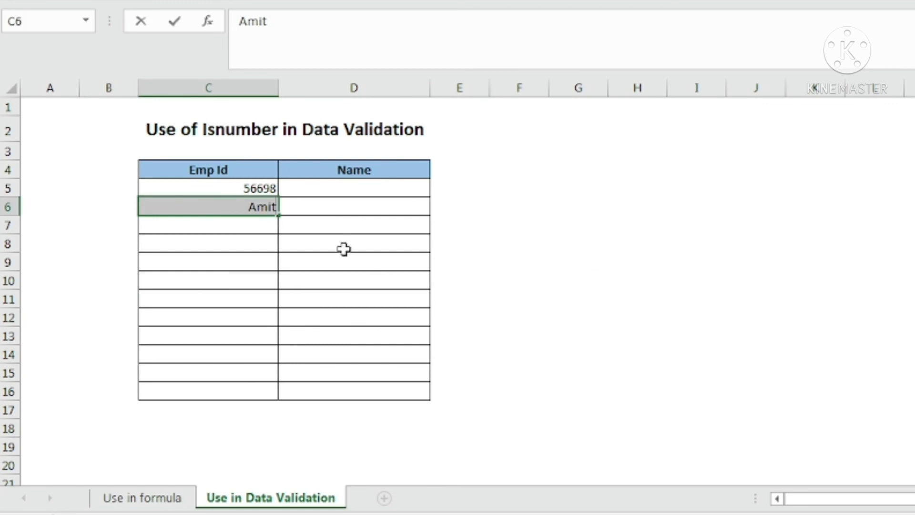
click(262, 189)
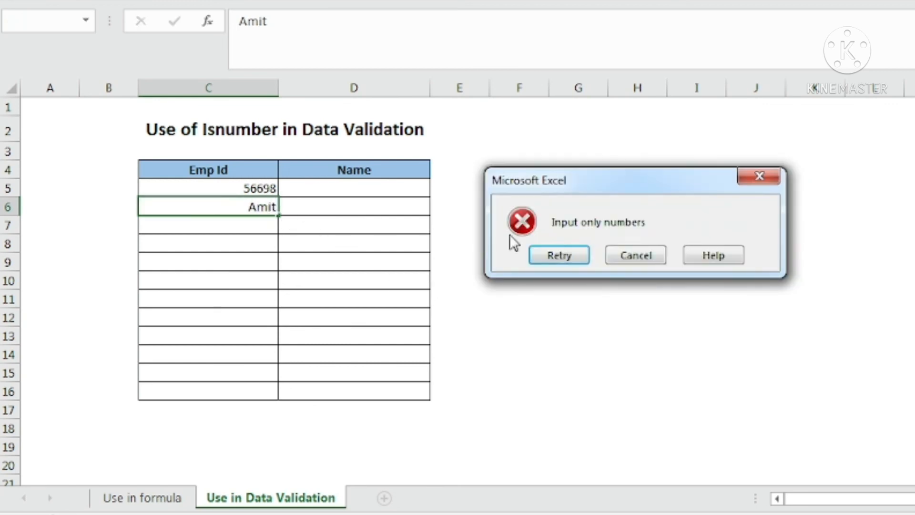
click(636, 257)
click(259, 191)
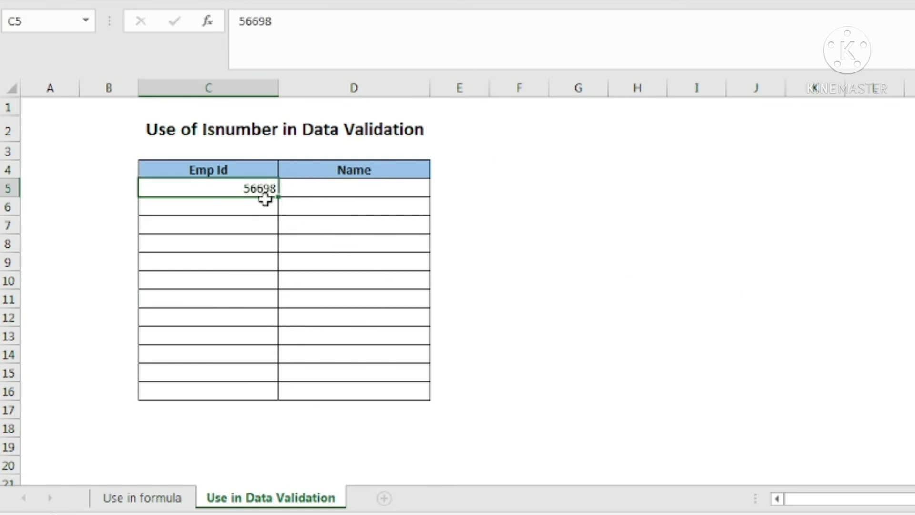
key(Delete)
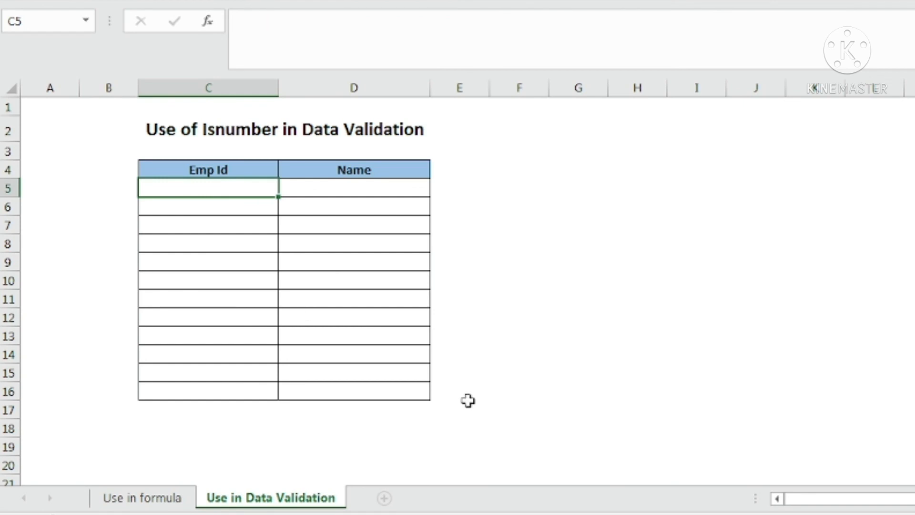
Open data validation for the Name cells D5:D16 and set the allowed criteria to Custom
click(354, 186)
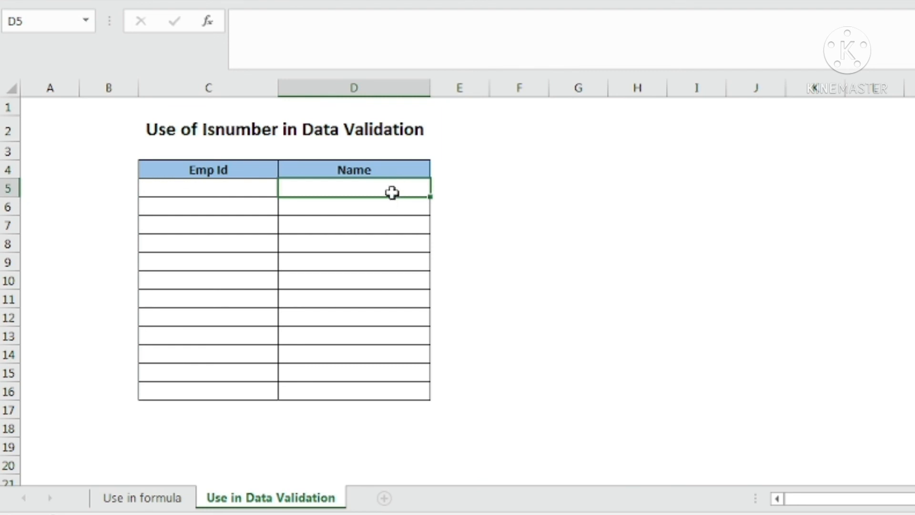
shift+click(354, 396)
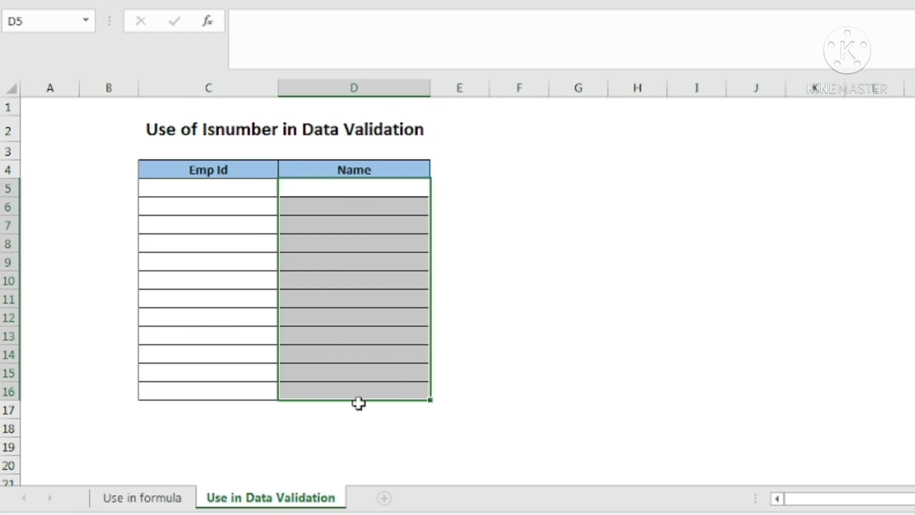
key(alt+d)
key(l)
click(530, 156)
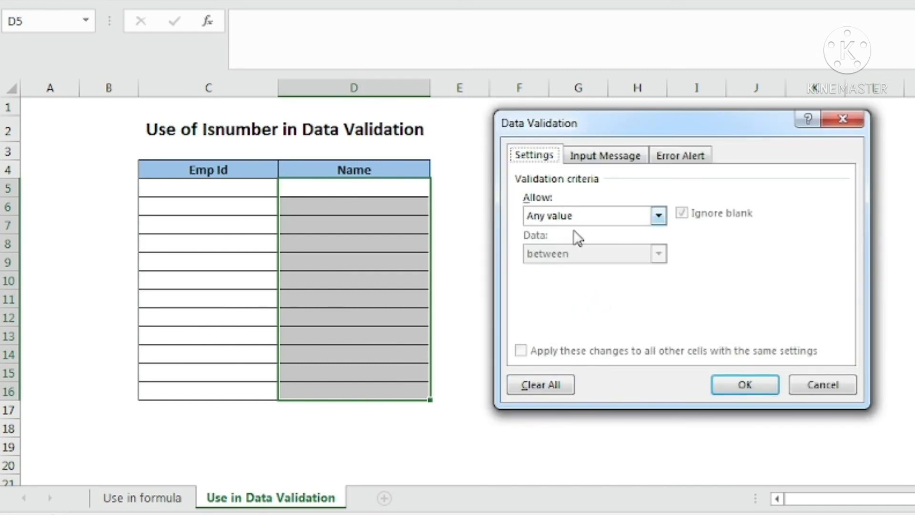
click(572, 217)
click(556, 316)
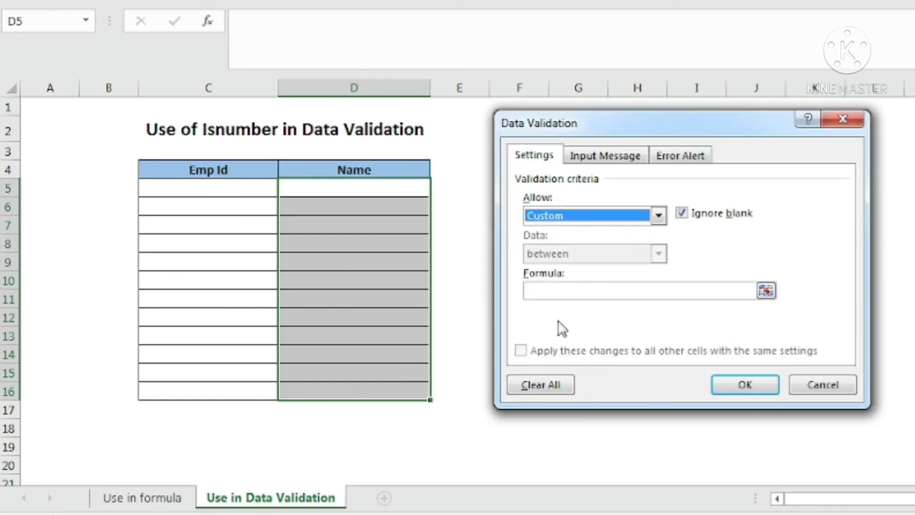
Enter =istext(D5:D16) as the custom validation formula for the Name cells
click(562, 293)
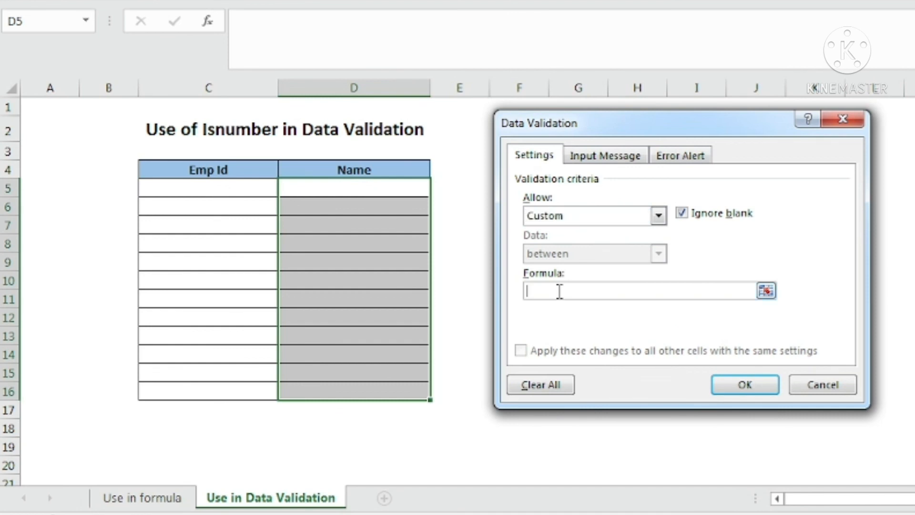
text(=istext()
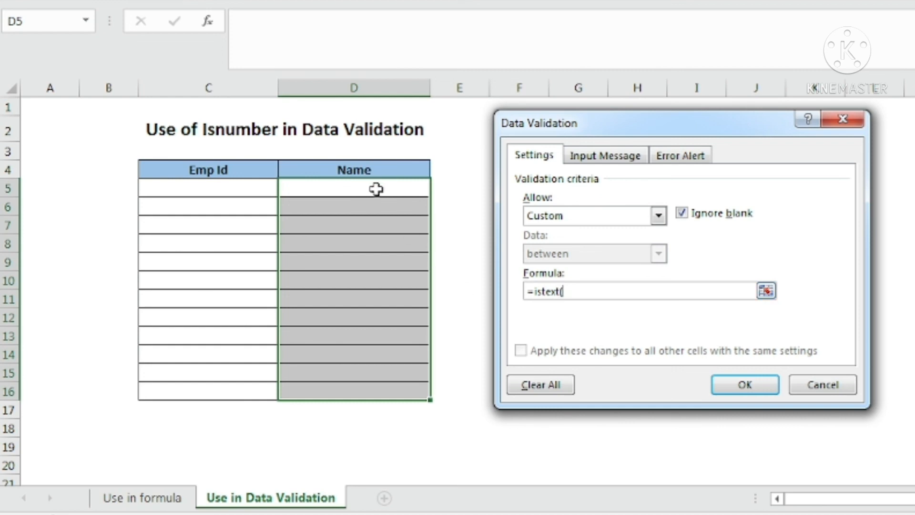
drag(376, 189, 349, 386)
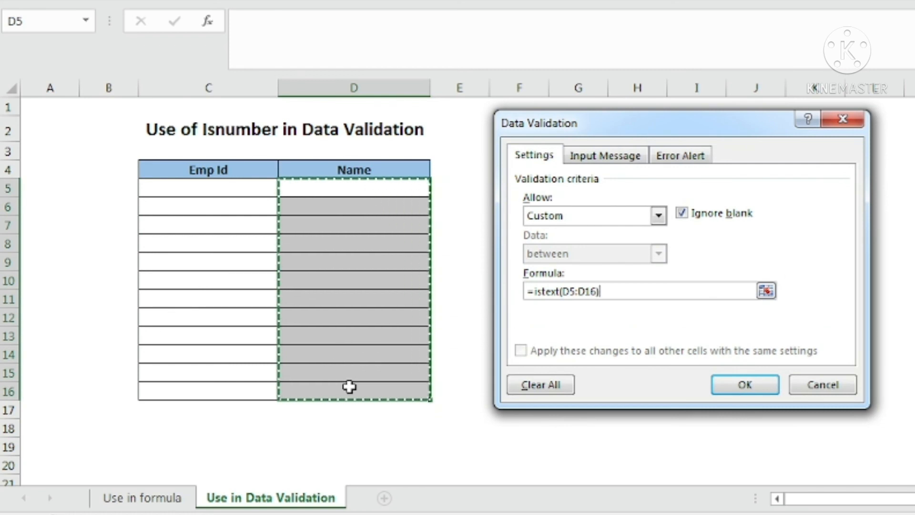
text())
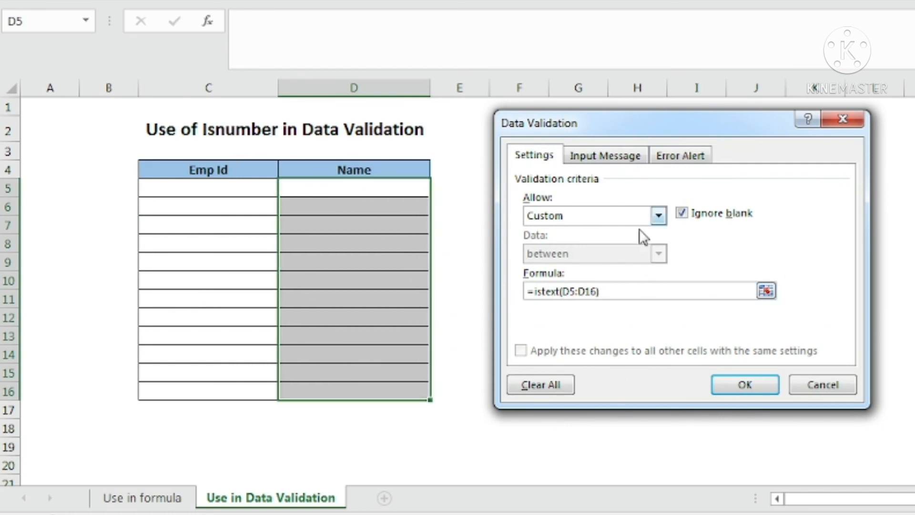
Set the error alert message to "Input only text" for the Name cells and apply the validation
click(677, 153)
click(710, 318)
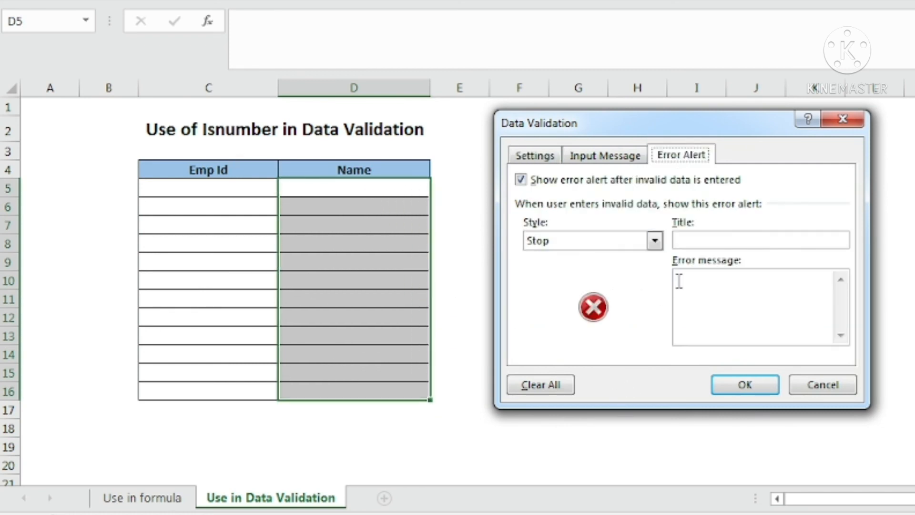
text(Input prec)
key(BackSpace)
key(BackSpace)
key(BackSpace)
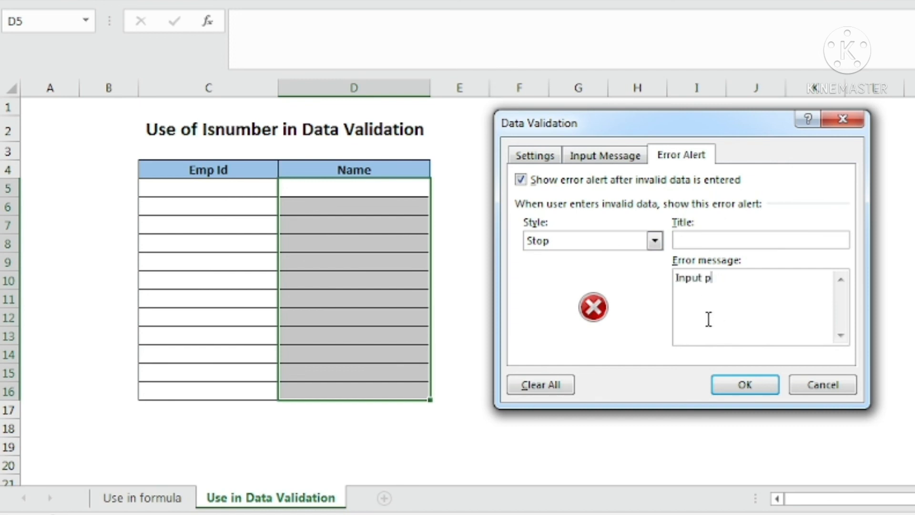
key(BackSpace)
text(only text)
click(749, 391)
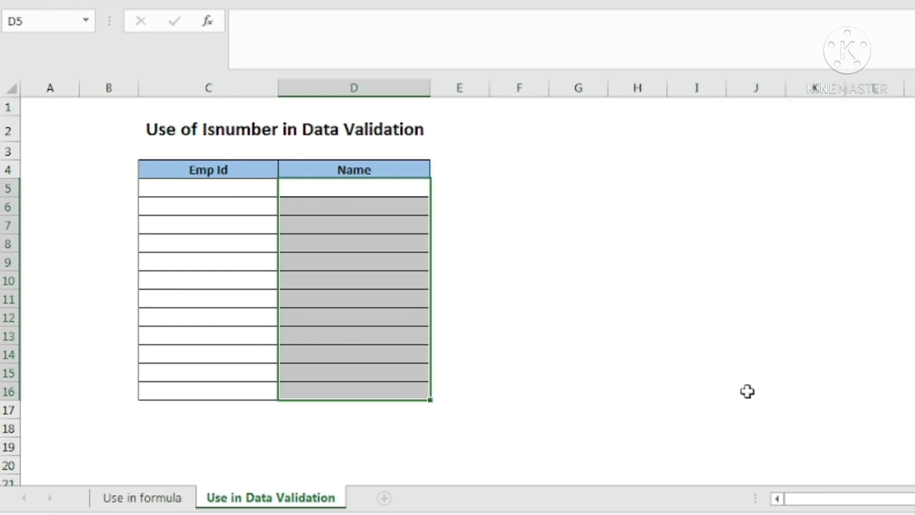
Test the Name validation by entering a person's first name in cell D5
click(380, 186)
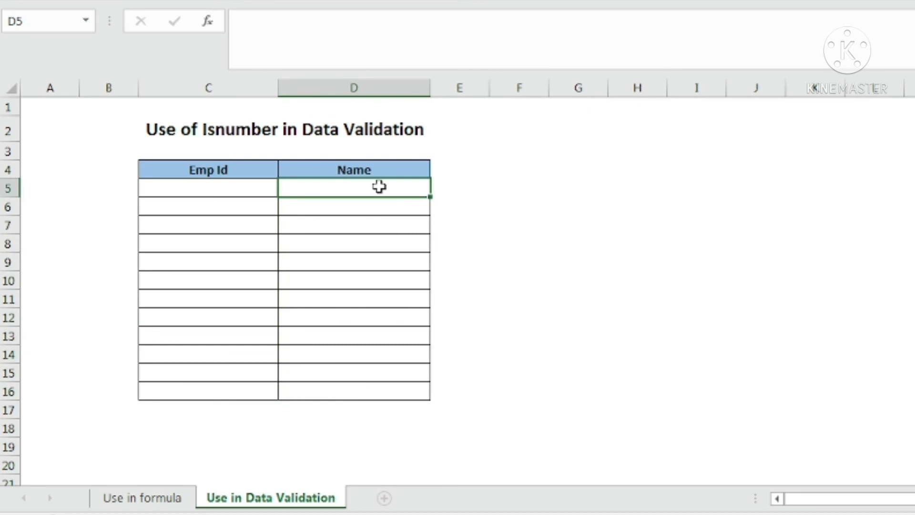
text(Amit)
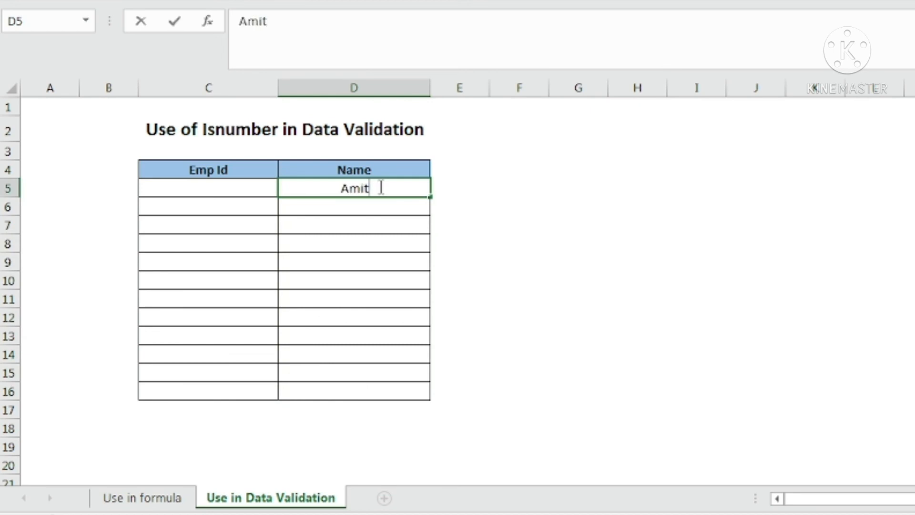
key(Return)
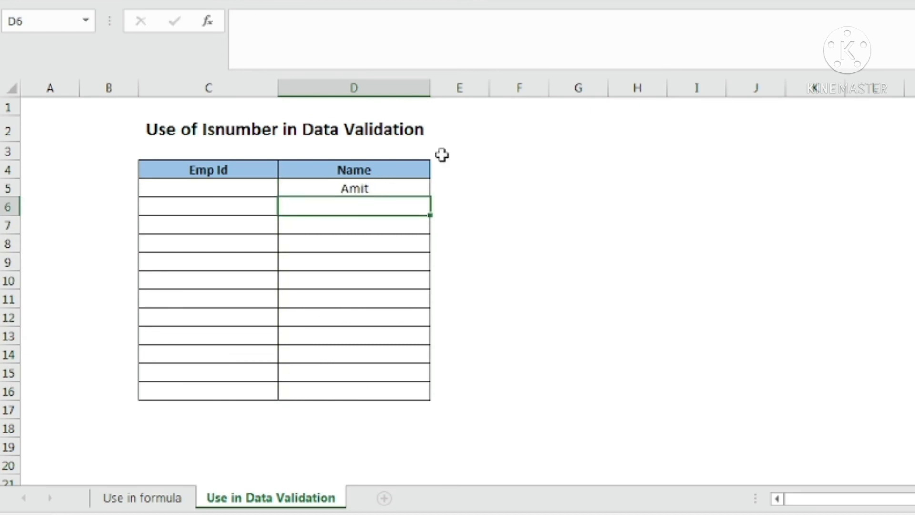
Try to enter the number 45586 in Name cell D6 and discard the entry
text(45586)
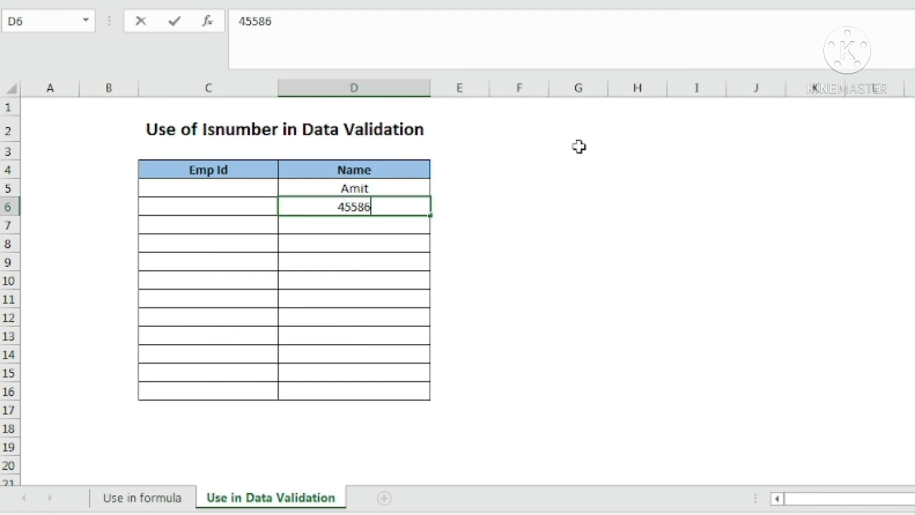
key(Return)
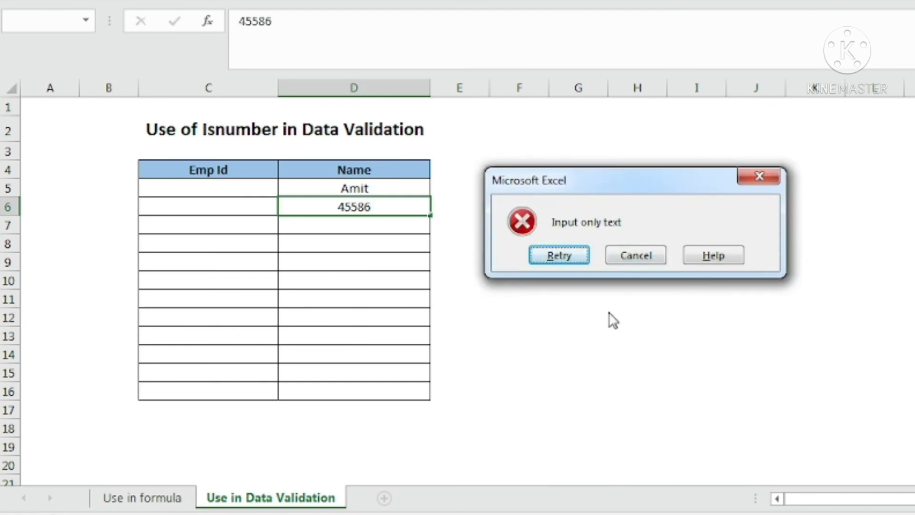
click(628, 256)
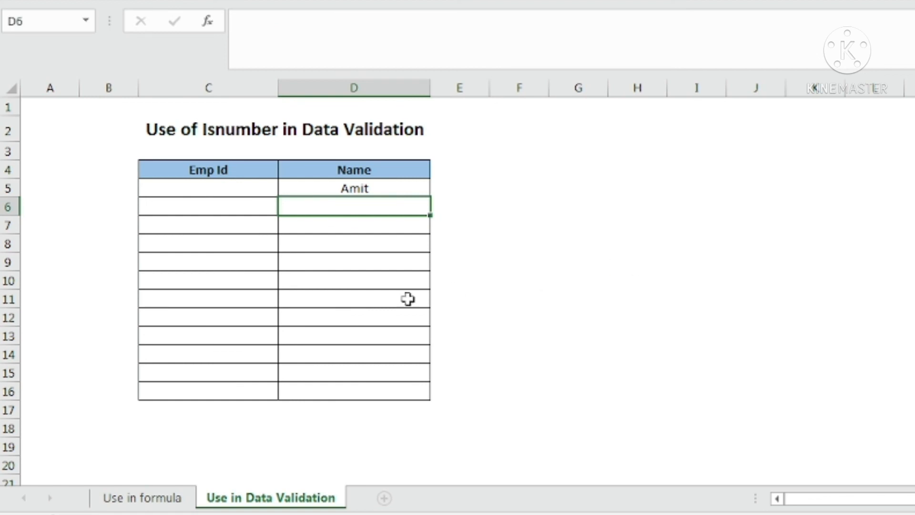